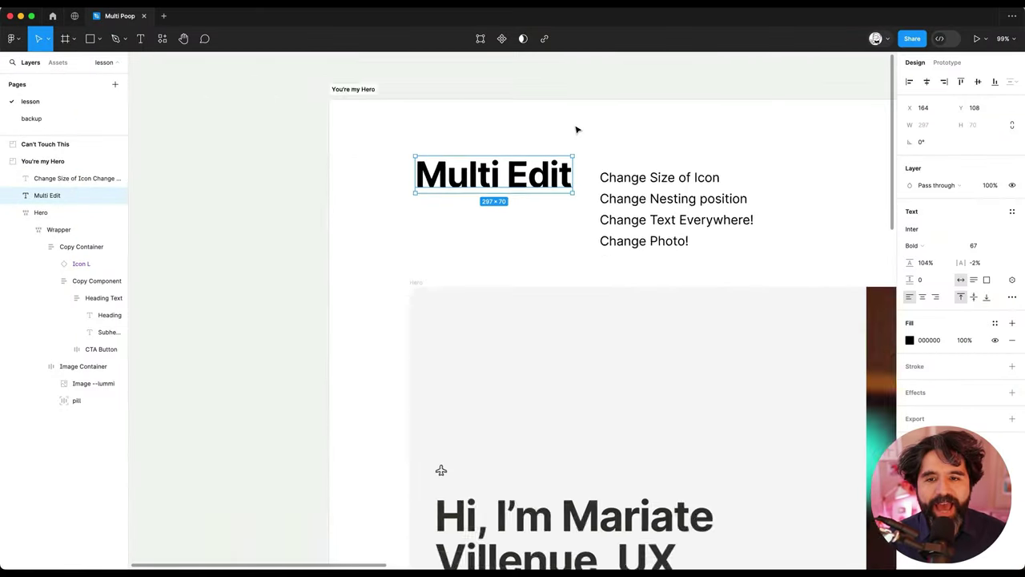
{"action": "scroll", "coordinate": [575, 130], "scroll_direction": "right", "scroll_amount": 3}
Zoom to fit the Hero frame (Shift+2) so its headline, button and photo are visible
{"action": "left_click", "coordinate": [576, 130]}
{"action": "scroll", "coordinate": [526, 94], "scroll_direction": "down", "scroll_amount": 5, "text": "ctrl"}
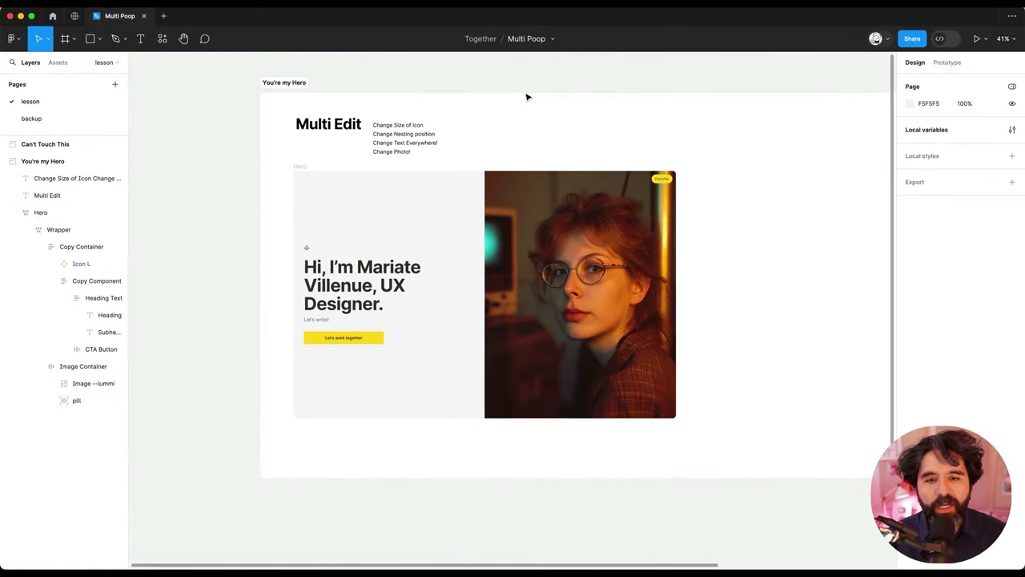
{"action": "left_click", "coordinate": [306, 189]}
{"action": "key", "text": "shift+2"}
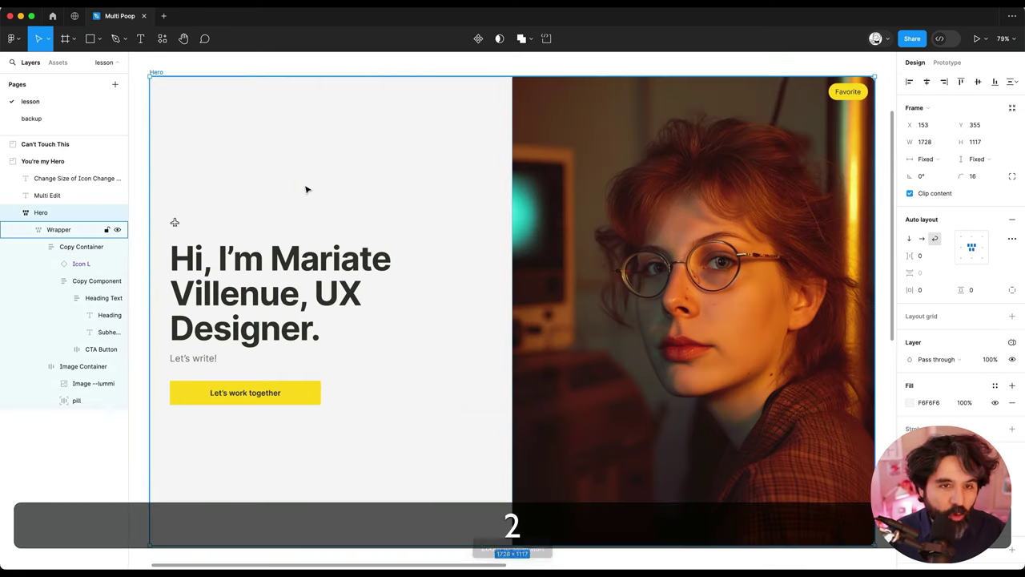
{"action": "left_click", "coordinate": [221, 71]}
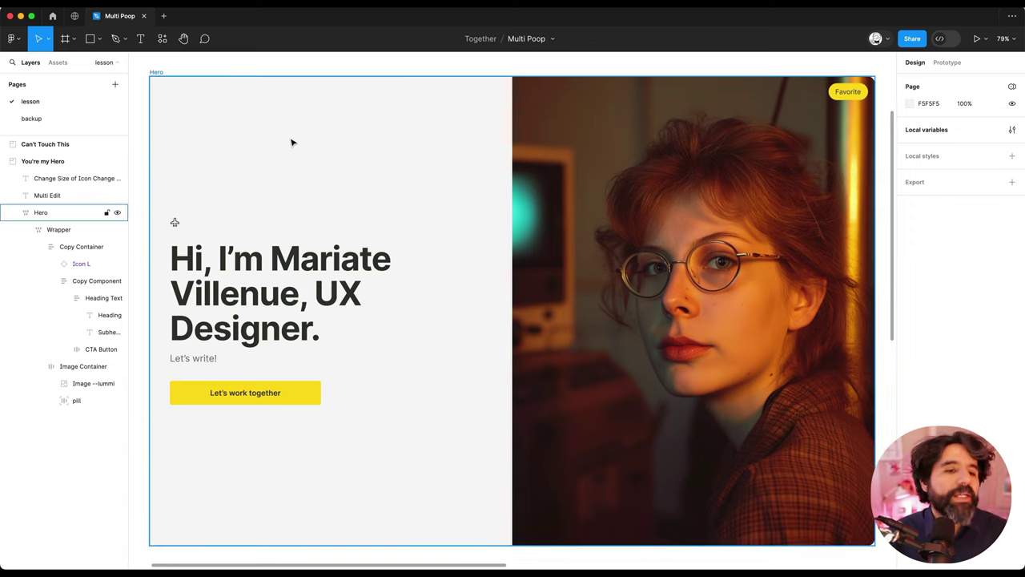
Duplicate the Hero frame to the right and narrow the copy to 493 px so content stacks
{"action": "scroll", "coordinate": [290, 141], "scroll_direction": "down", "scroll_amount": 5}
{"action": "left_click", "coordinate": [280, 114]}
{"action": "scroll", "coordinate": [280, 115], "scroll_direction": "down", "scroll_amount": 2}
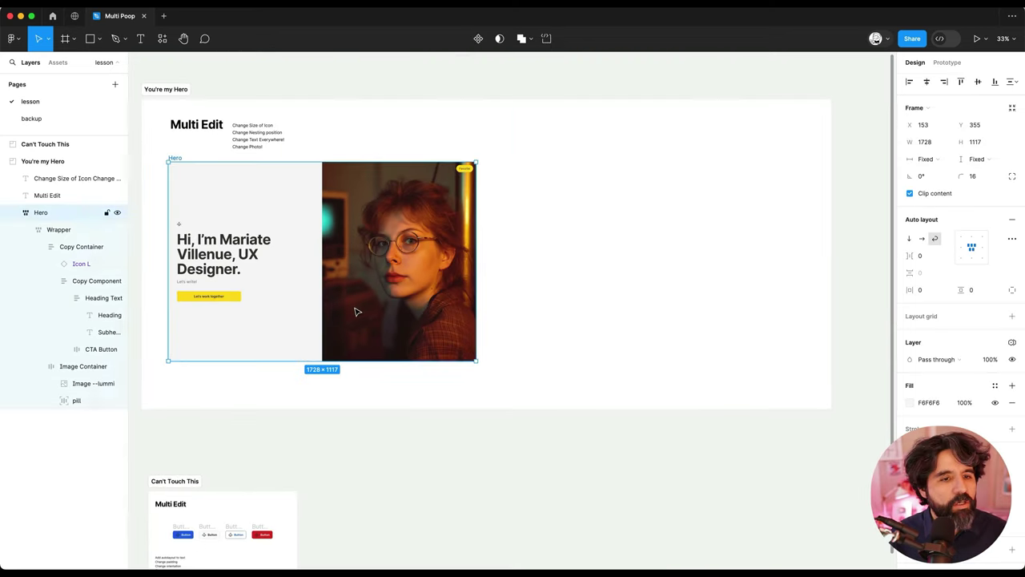
{"action": "left_click_drag", "start_coordinate": [209, 187], "coordinate": [532, 208]}
{"action": "left_click_drag", "start_coordinate": [828, 227], "coordinate": [685, 257]}
{"action": "left_click_drag", "start_coordinate": [739, 337], "coordinate": [707, 338]}
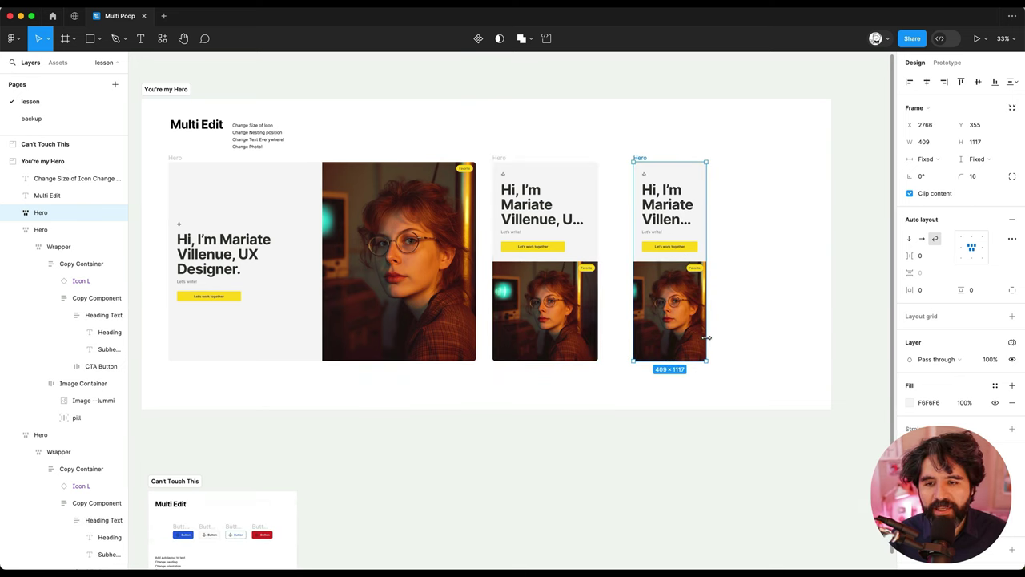
{"action": "left_click_drag", "start_coordinate": [671, 182], "coordinate": [745, 182]}
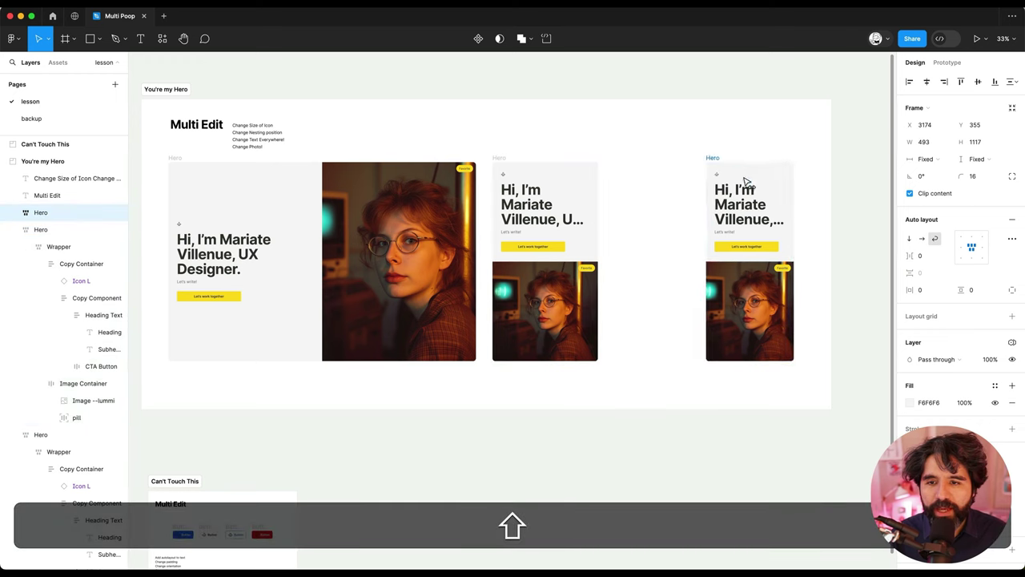
Make the middle Hero copy 835 wide and arrange the three frames side by side
{"action": "left_click", "coordinate": [589, 224]}
{"action": "left_click_drag", "start_coordinate": [599, 228], "coordinate": [641, 231]}
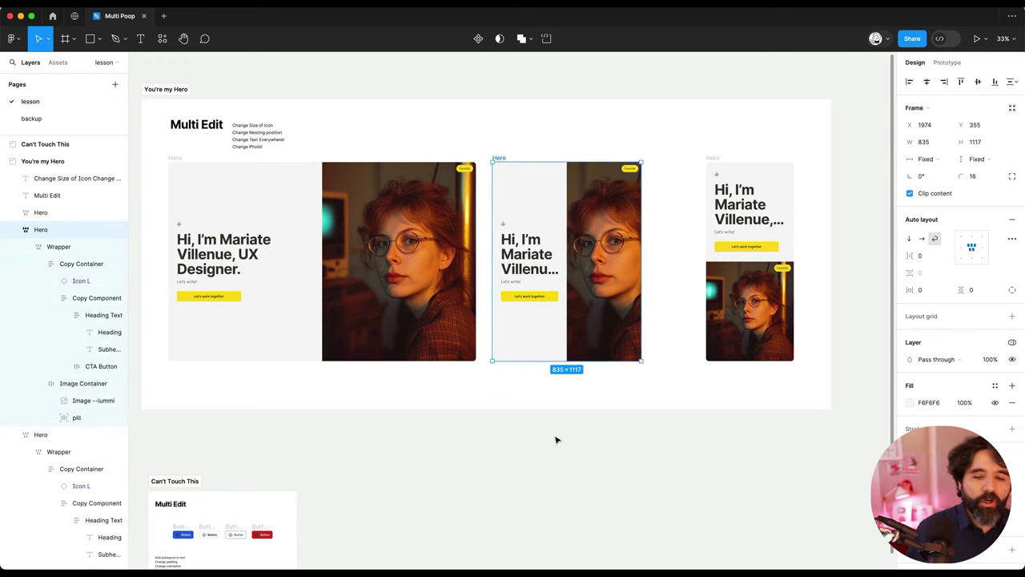
{"action": "left_click", "coordinate": [738, 277]}
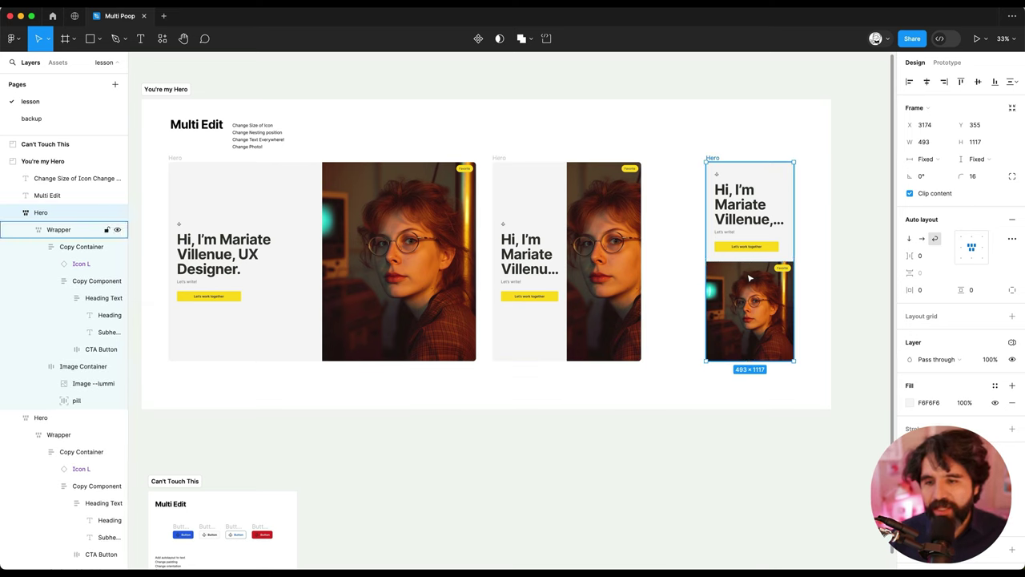
{"action": "left_click_drag", "start_coordinate": [756, 276], "coordinate": [720, 278]}
{"action": "left_click", "coordinate": [591, 278]}
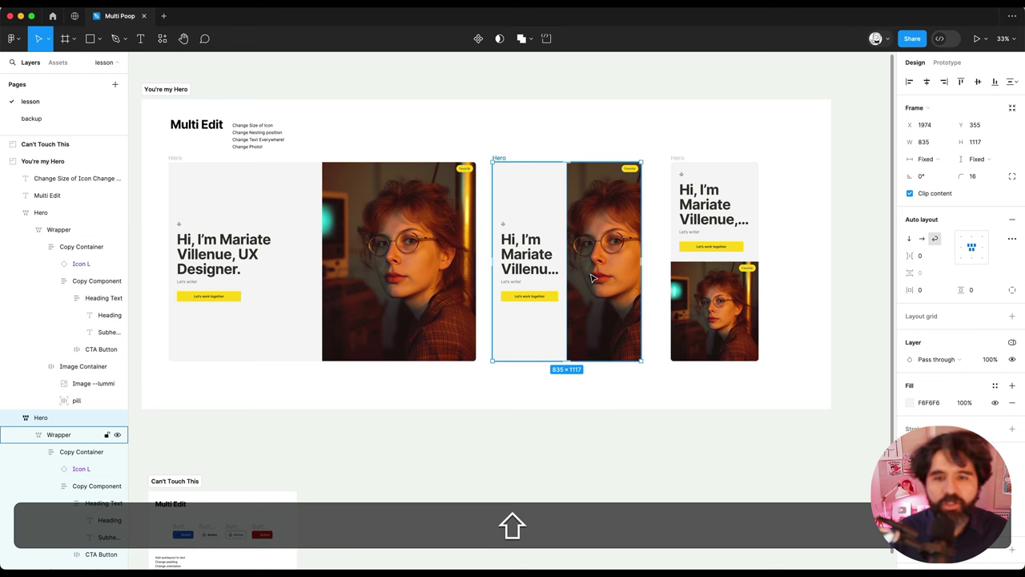
{"action": "key", "text": "shift+Right"}
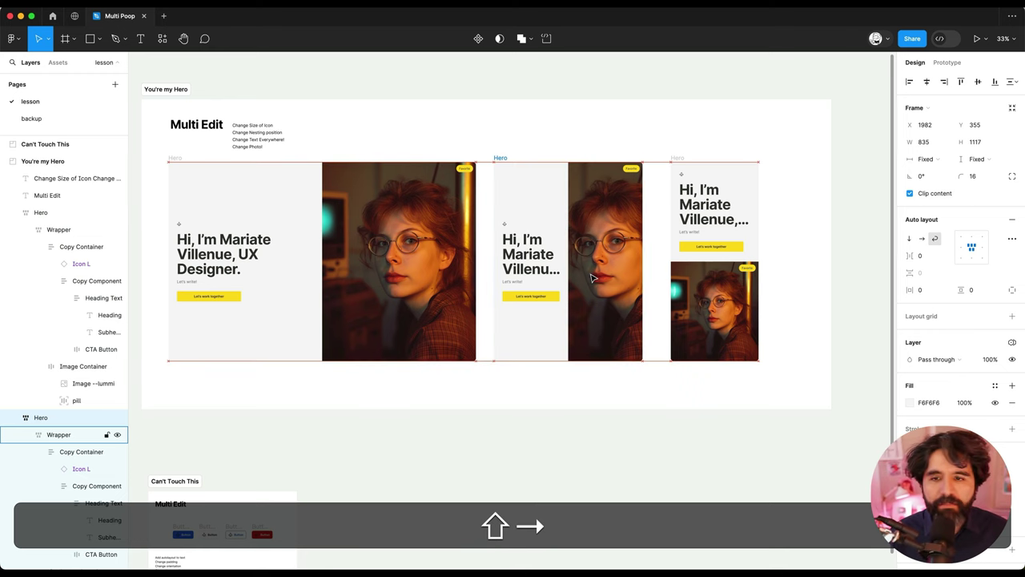
{"action": "left_click", "coordinate": [557, 423]}
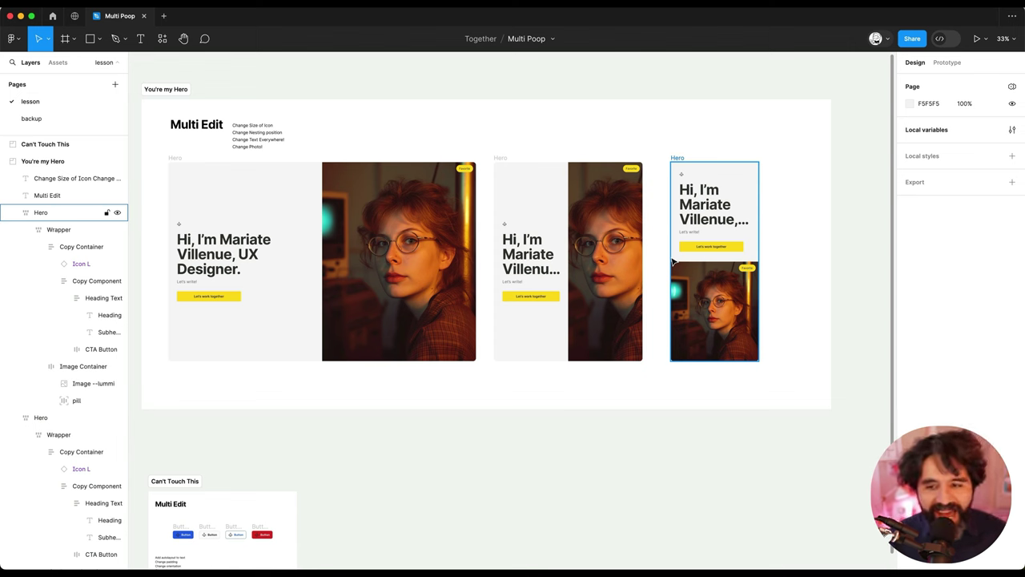
Select the airplane icons in the Hero frames and undo an oversized first resize
{"action": "scroll", "coordinate": [172, 229], "scroll_direction": "up", "scroll_amount": 3}
{"action": "left_click", "coordinate": [178, 225], "text": "shift+super"}
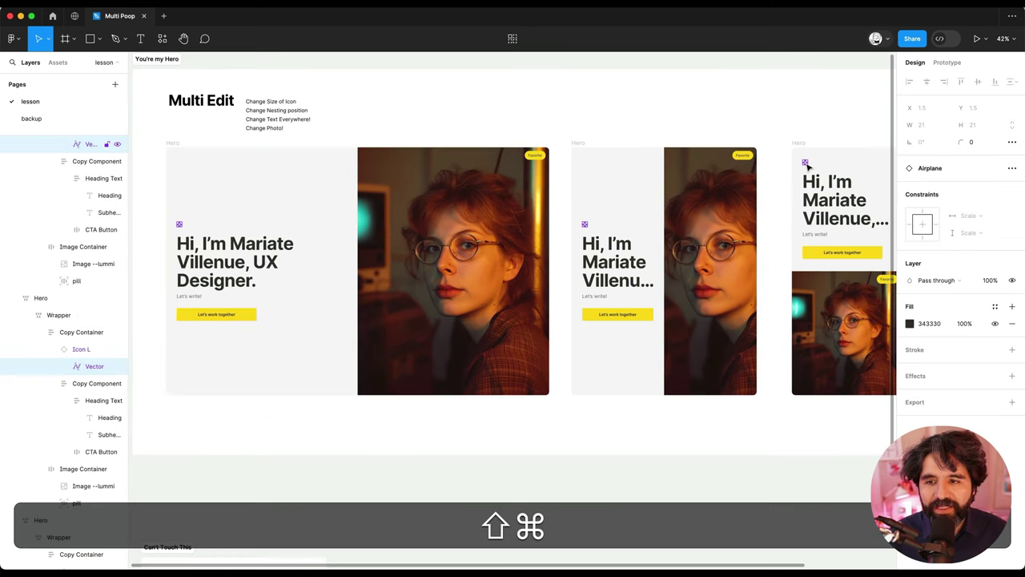
{"action": "key", "text": "shift+Return"}
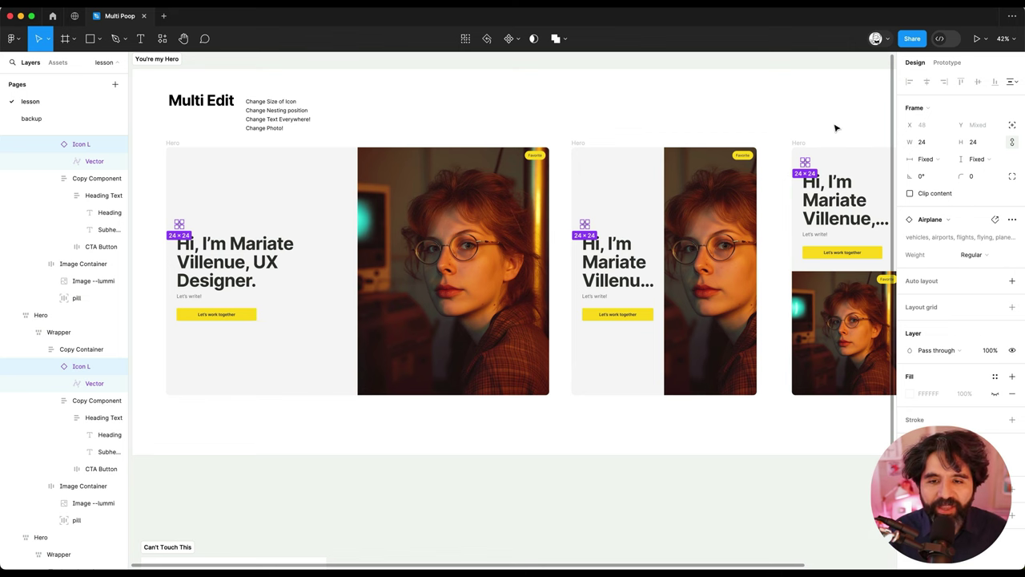
{"action": "scroll", "coordinate": [813, 158], "scroll_direction": "up", "scroll_amount": 8}
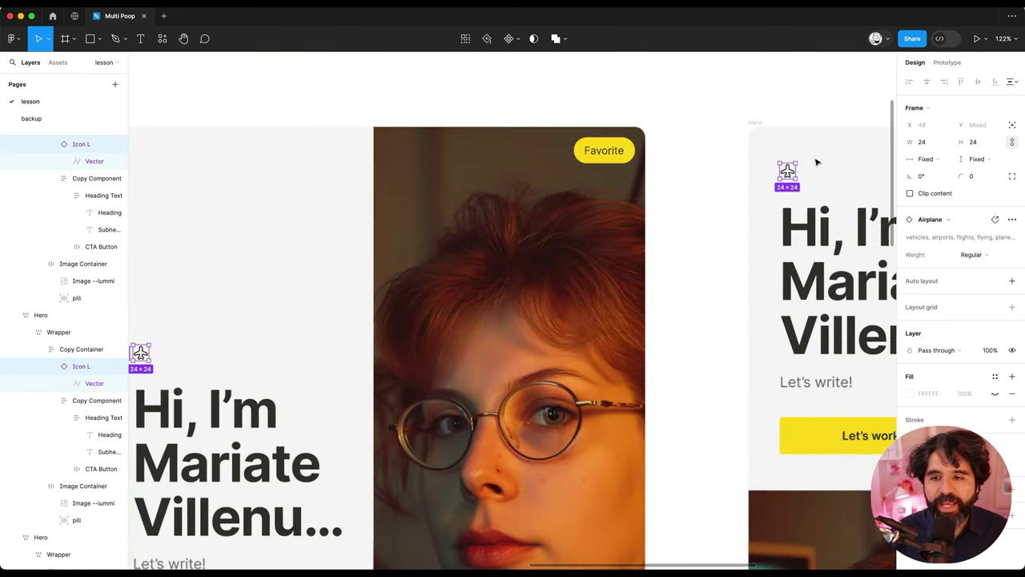
{"action": "scroll", "coordinate": [666, 184], "scroll_direction": "down", "scroll_amount": 8}
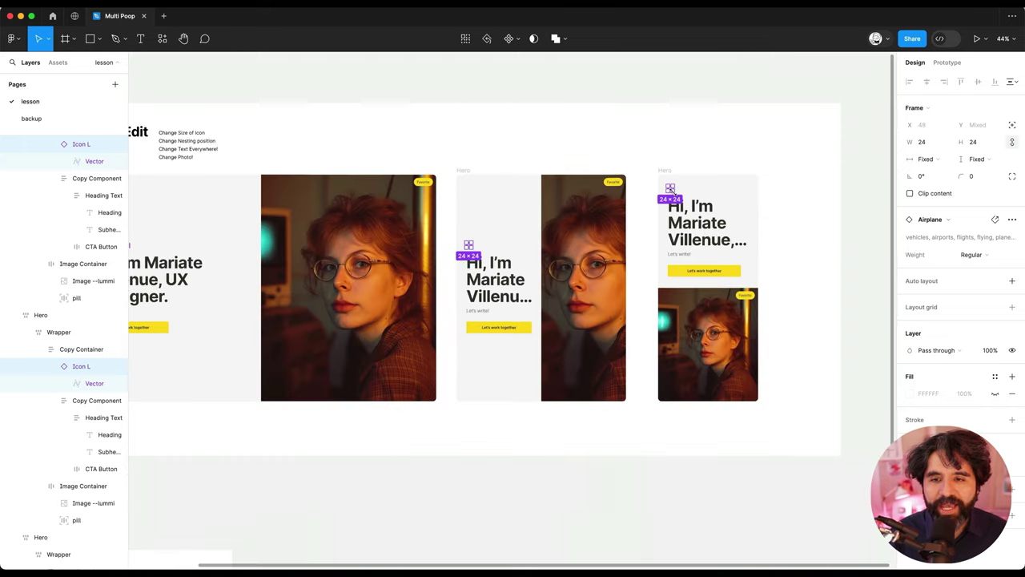
{"action": "left_click_drag", "start_coordinate": [671, 188], "coordinate": [682, 194]}
{"action": "scroll", "coordinate": [685, 204], "scroll_direction": "left", "scroll_amount": 5}
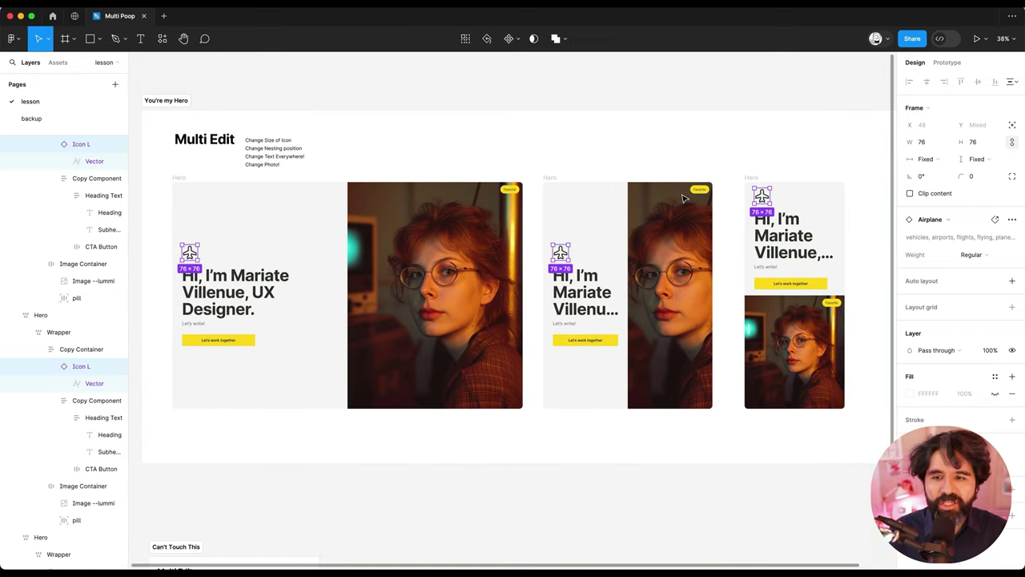
{"action": "scroll", "coordinate": [788, 216], "scroll_direction": "up", "scroll_amount": 4}
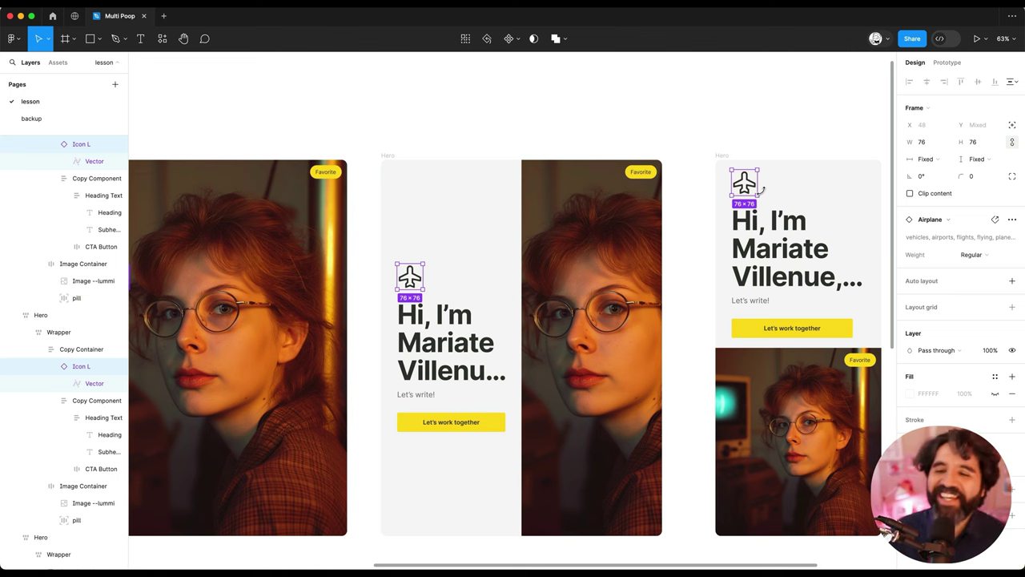
{"action": "key", "text": "super+z"}
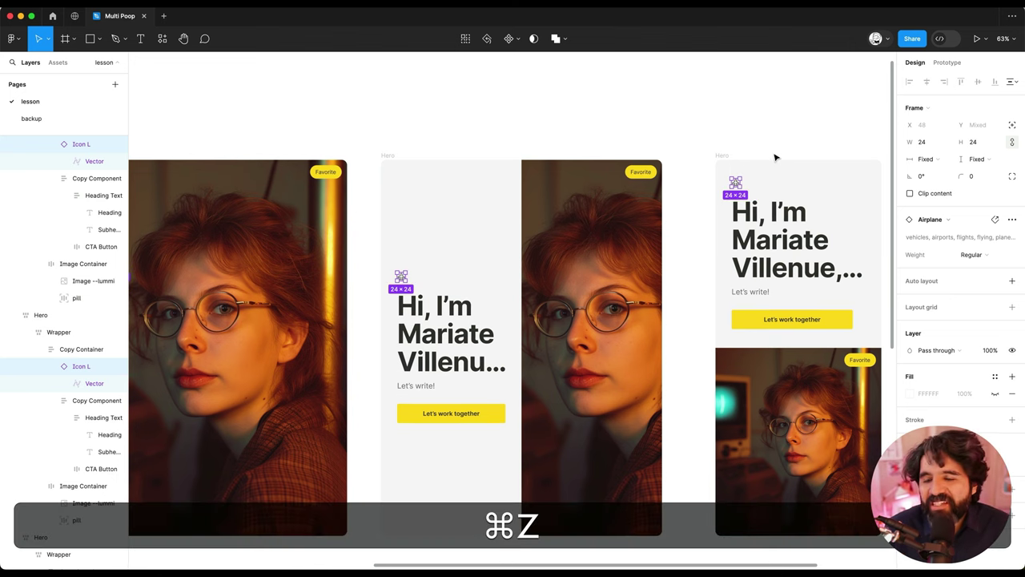
Resize the airplane icons proportionally from 24 × 24 to 40 × 40
{"action": "scroll", "coordinate": [738, 178], "scroll_direction": "up", "scroll_amount": 5}
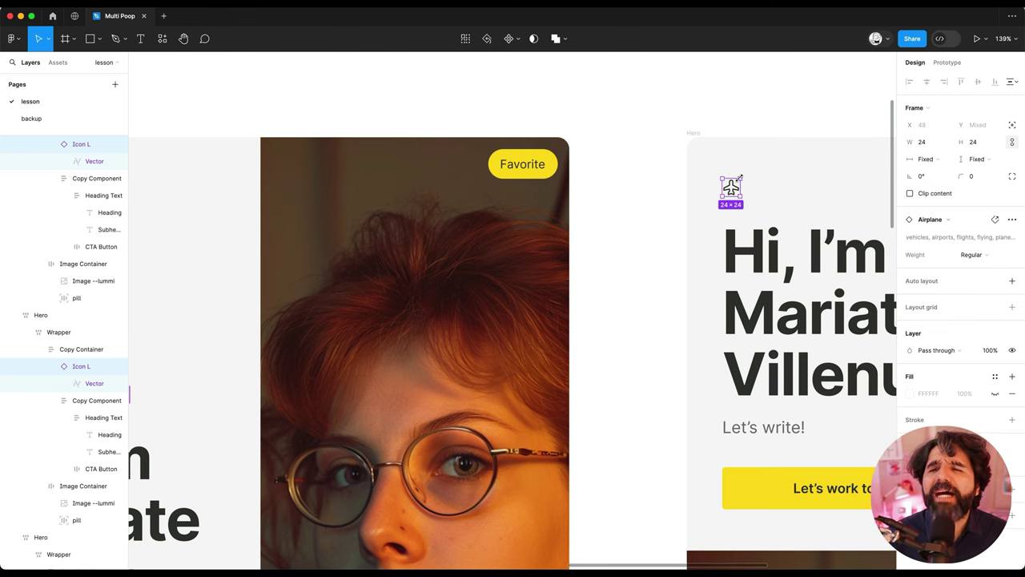
{"action": "scroll", "coordinate": [737, 175], "scroll_direction": "down", "scroll_amount": 5}
{"action": "scroll", "coordinate": [736, 174], "scroll_direction": "up", "scroll_amount": 4}
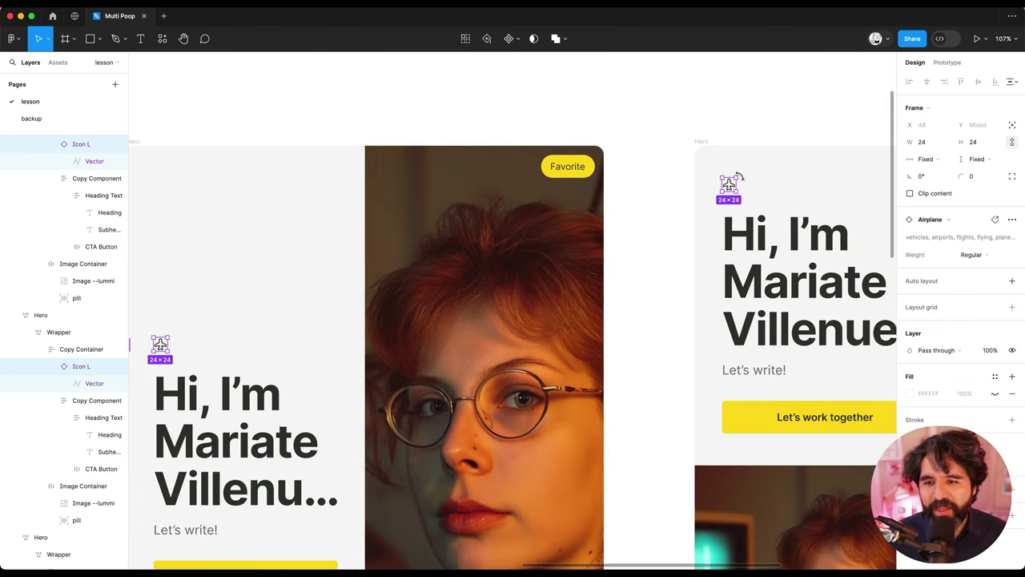
{"action": "mouse_move", "coordinate": [737, 177]}
{"action": "left_mouse_down"}
{"action": "mouse_move", "coordinate": [746, 169]}
{"action": "mouse_move", "coordinate": [742, 184]}
{"action": "left_mouse_up"}
{"action": "scroll", "coordinate": [740, 182], "scroll_direction": "down", "scroll_amount": 5}
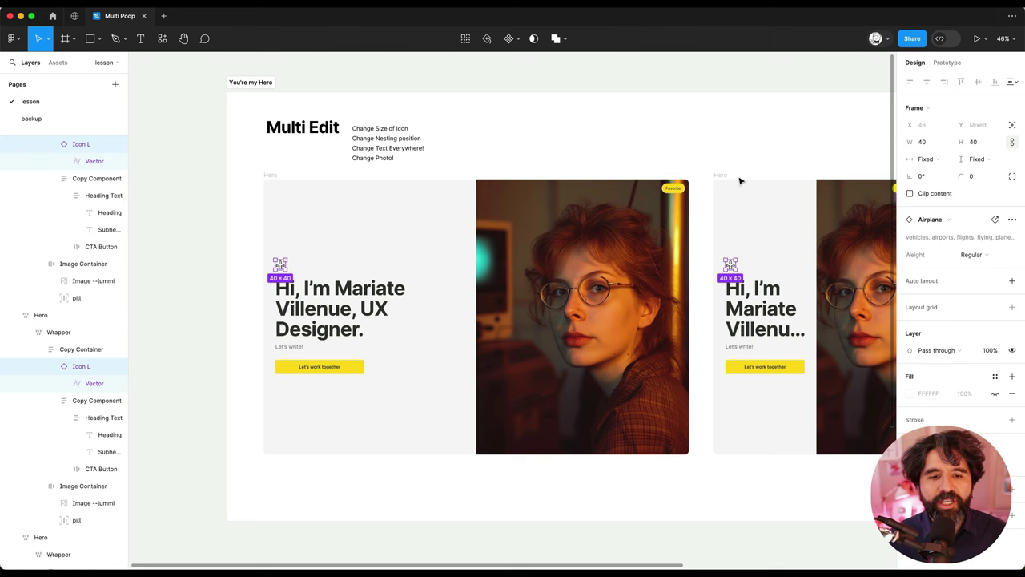
{"action": "key", "text": "Escape"}
{"action": "scroll", "coordinate": [285, 268], "scroll_direction": "up", "scroll_amount": 2}
{"action": "scroll", "coordinate": [281, 284], "scroll_direction": "up", "scroll_amount": 5}
{"action": "left_click", "coordinate": [283, 229]}
{"action": "double_click", "coordinate": [282, 228]}
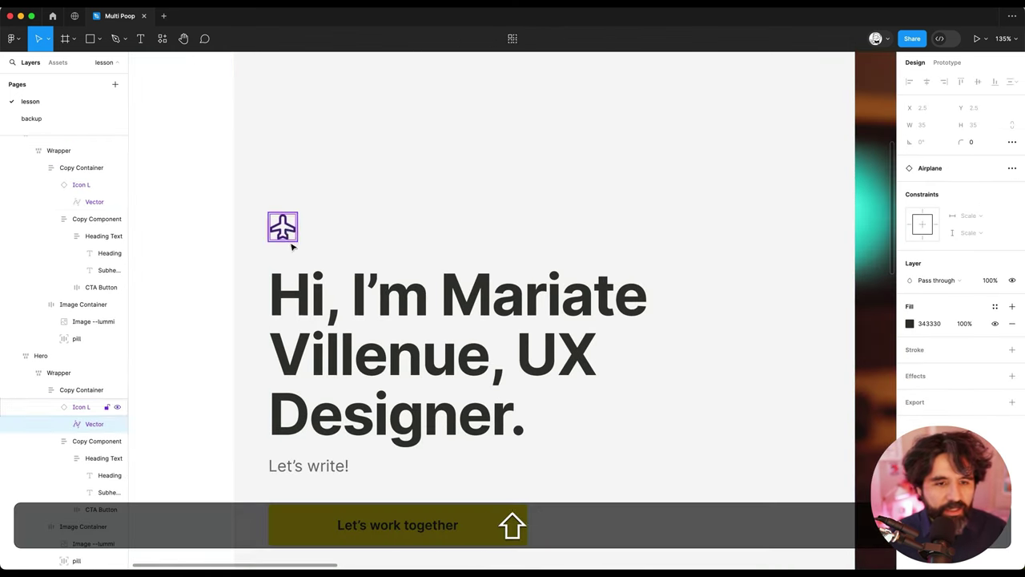
{"action": "key", "text": "shift+Return"}
{"action": "key", "text": "shift+Return"}
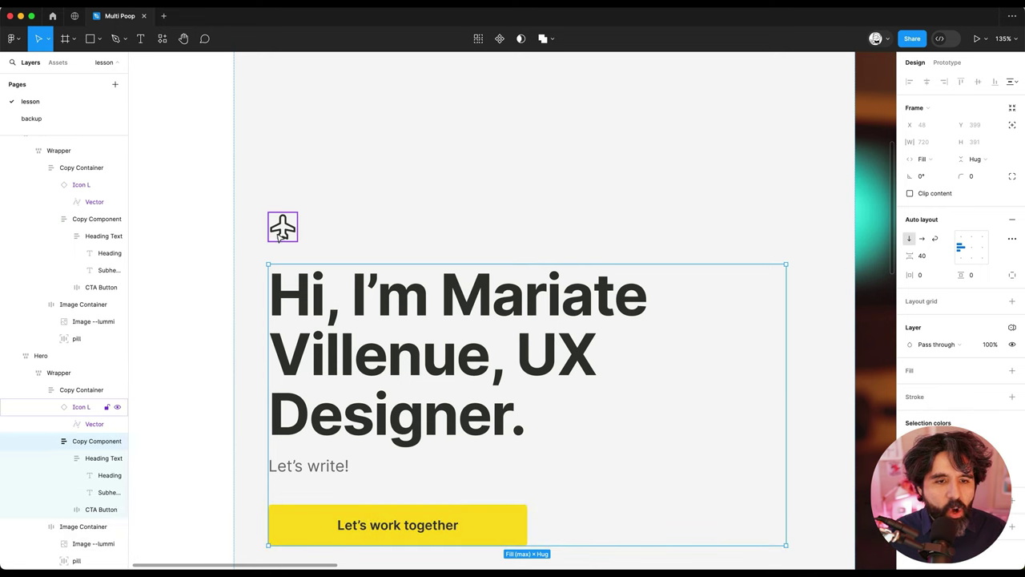
{"action": "left_click", "coordinate": [278, 237]}
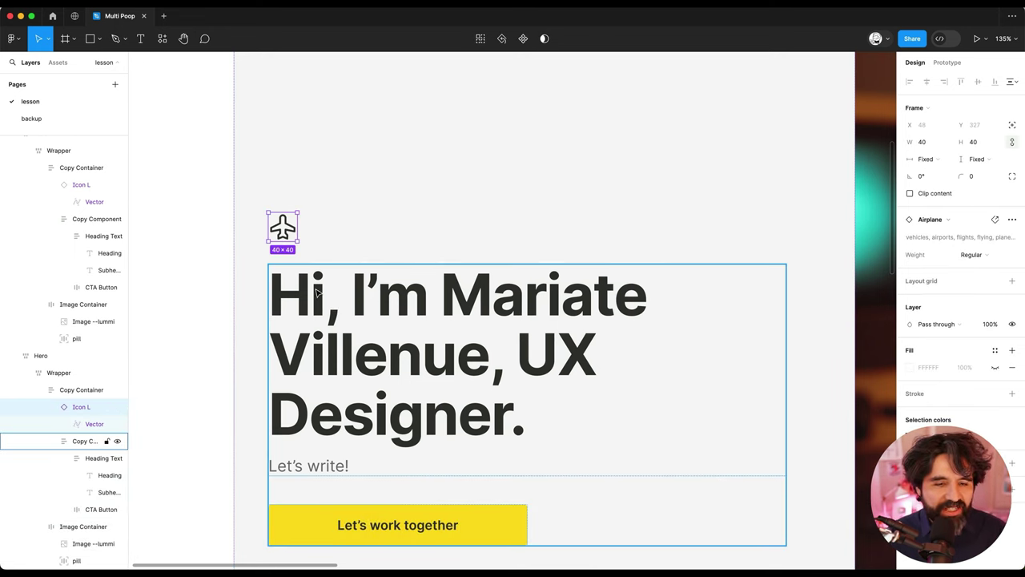
{"action": "left_click_drag", "start_coordinate": [281, 213], "coordinate": [286, 276]}
{"action": "scroll", "coordinate": [366, 325], "scroll_direction": "down", "scroll_amount": 5}
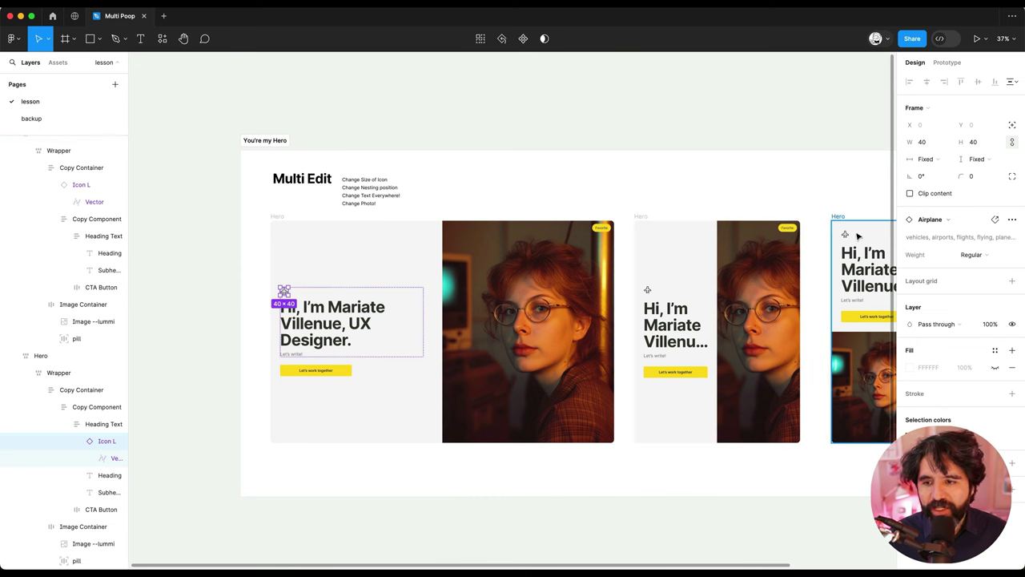
{"action": "key", "text": "super+z"}
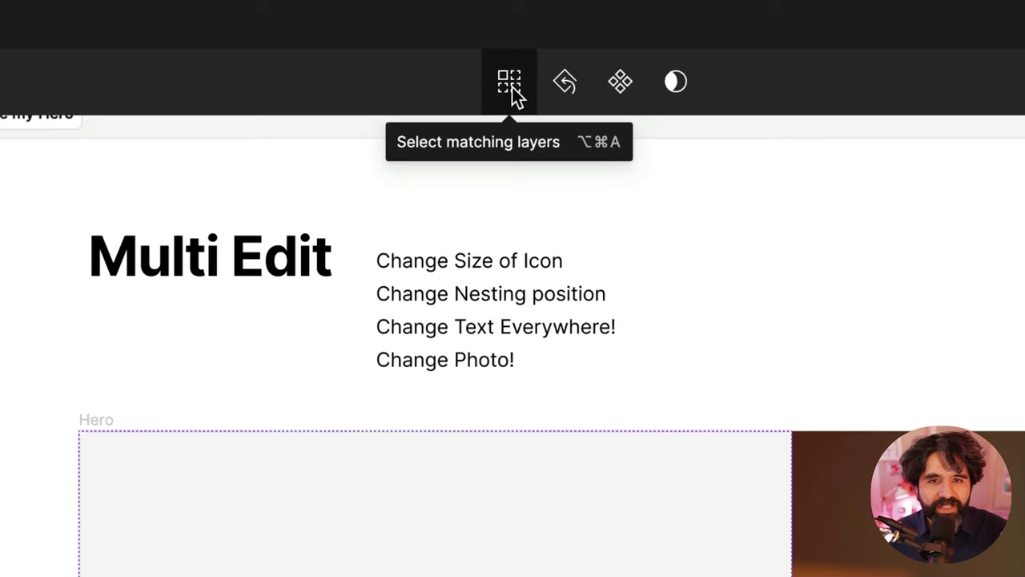
Try selecting the matching airplane icons across the Hero frames from the toolbar
{"action": "left_click", "coordinate": [511, 88]}
{"action": "scroll", "coordinate": [456, 263], "scroll_direction": "down", "scroll_amount": 5}
{"action": "scroll", "coordinate": [438, 265], "scroll_direction": "right", "scroll_amount": 2}
{"action": "scroll", "coordinate": [439, 265], "scroll_direction": "up", "scroll_amount": 3}
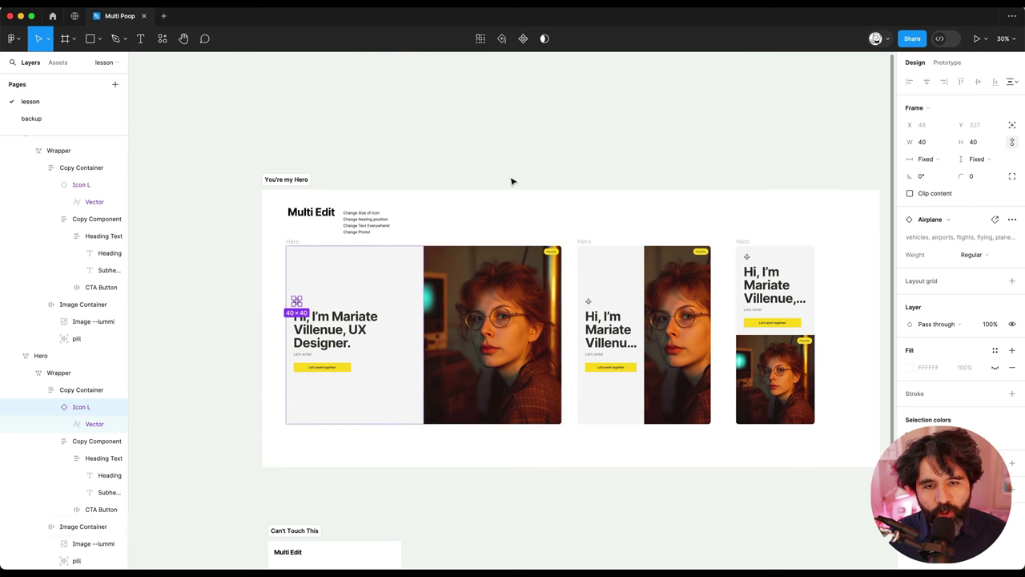
{"action": "left_click", "coordinate": [480, 45]}
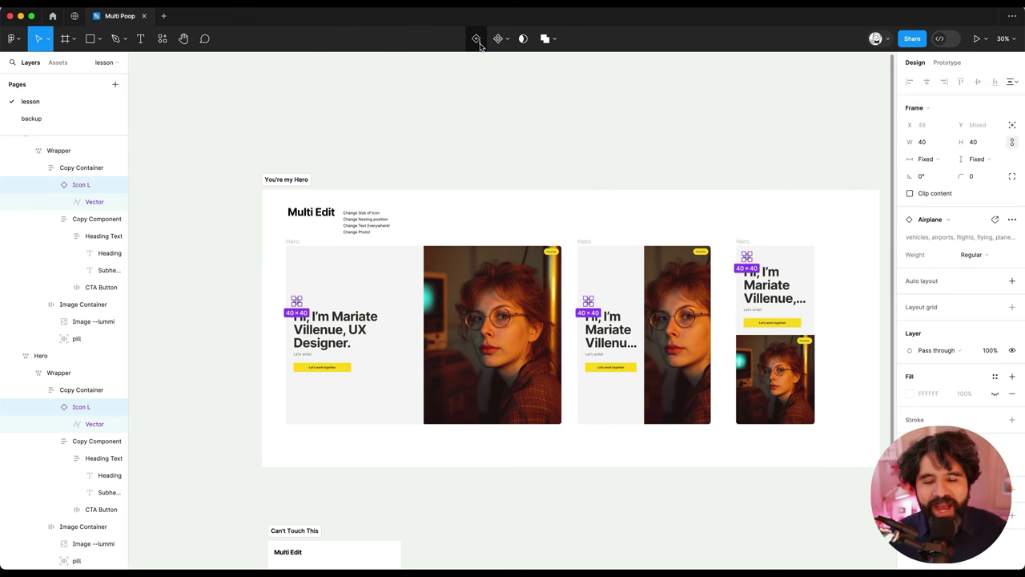
{"action": "scroll", "coordinate": [580, 310], "scroll_direction": "up", "scroll_amount": 5}
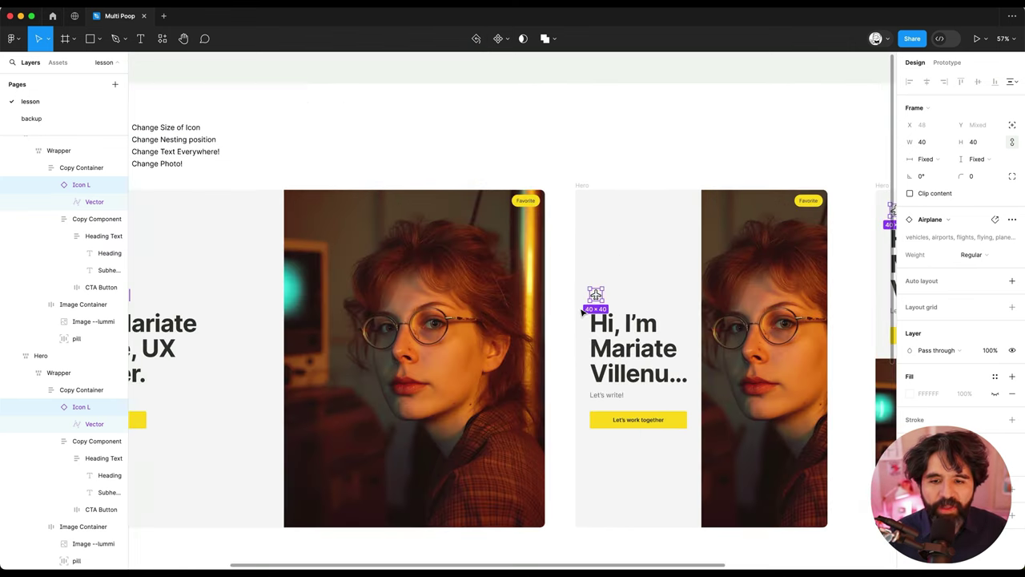
{"action": "scroll", "coordinate": [583, 312], "scroll_direction": "down", "scroll_amount": 3}
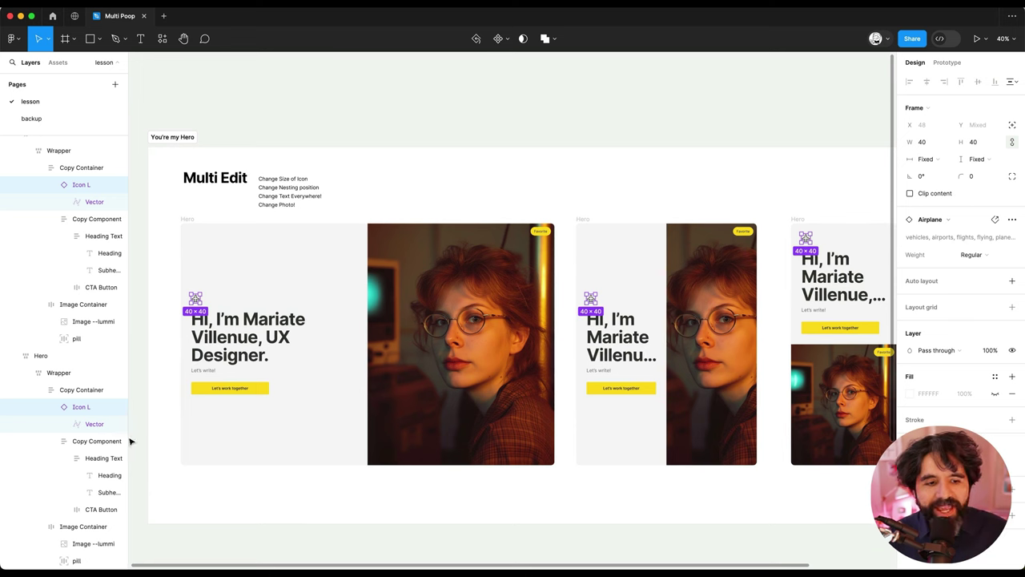
Pick Icon L via Wrapper and Copy Container in Layers, then select all matches with ⌥⌘A
{"action": "left_click", "coordinate": [59, 373]}
{"action": "left_click", "coordinate": [41, 356]}
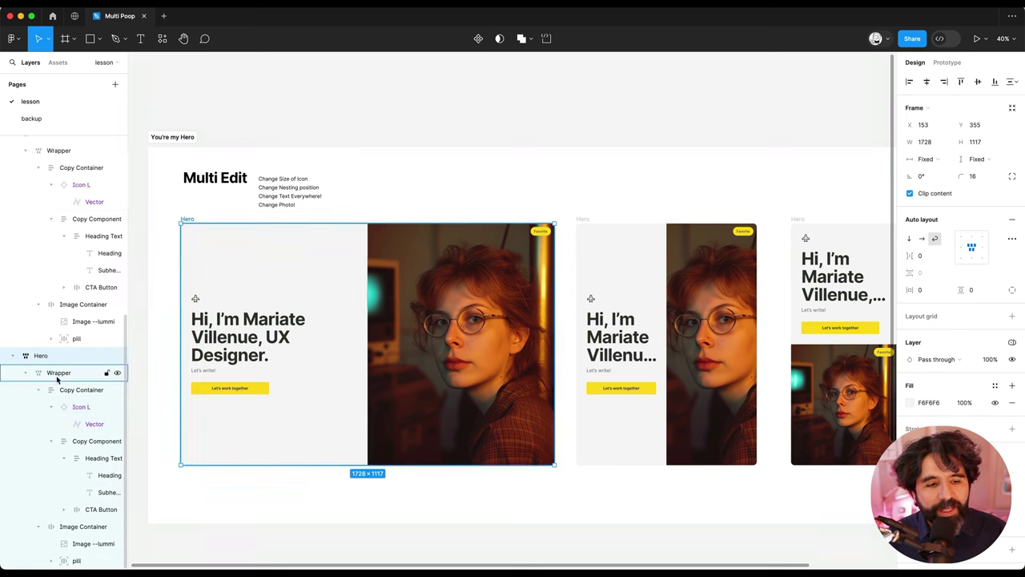
{"action": "left_click", "coordinate": [58, 373]}
{"action": "left_click", "coordinate": [71, 390]}
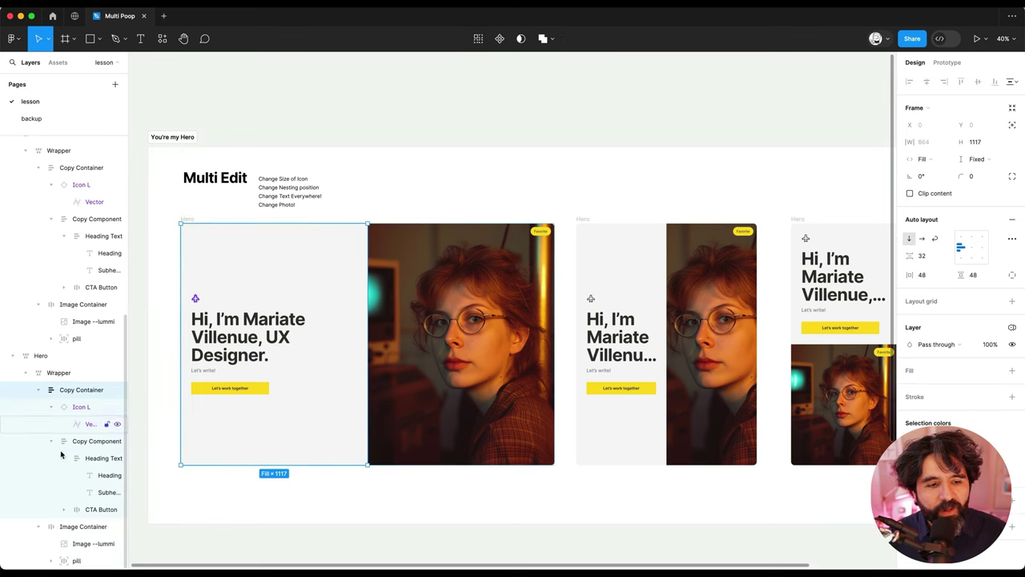
{"action": "left_click", "coordinate": [79, 408]}
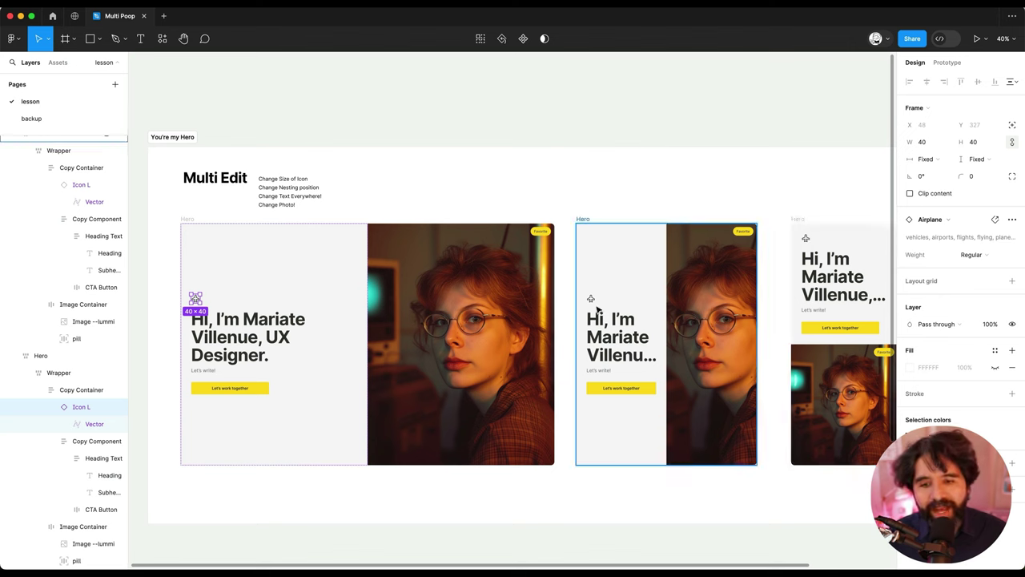
{"action": "key", "text": "super+alt+a"}
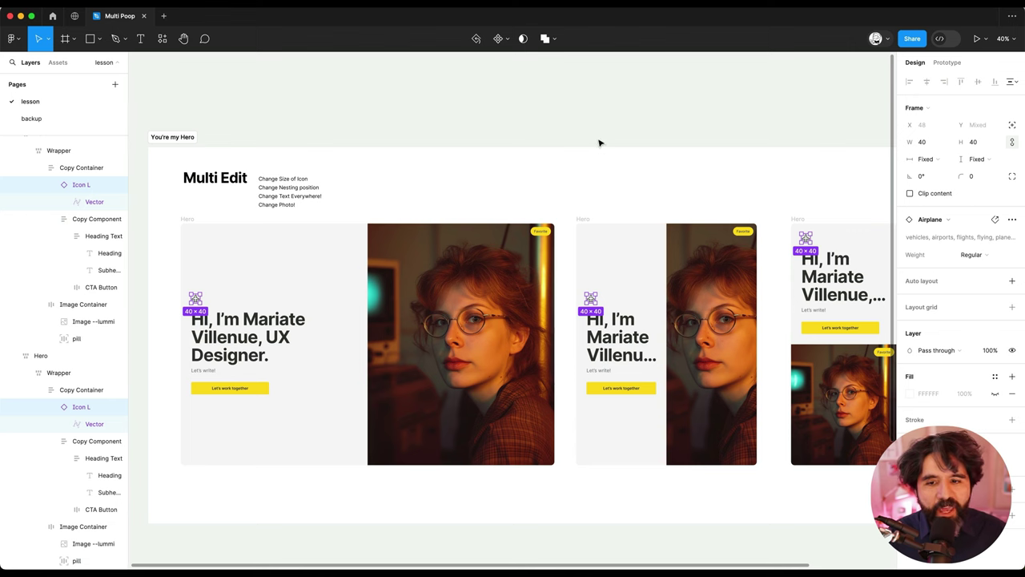
{"action": "left_click", "coordinate": [600, 141]}
{"action": "left_click", "coordinate": [195, 299]}
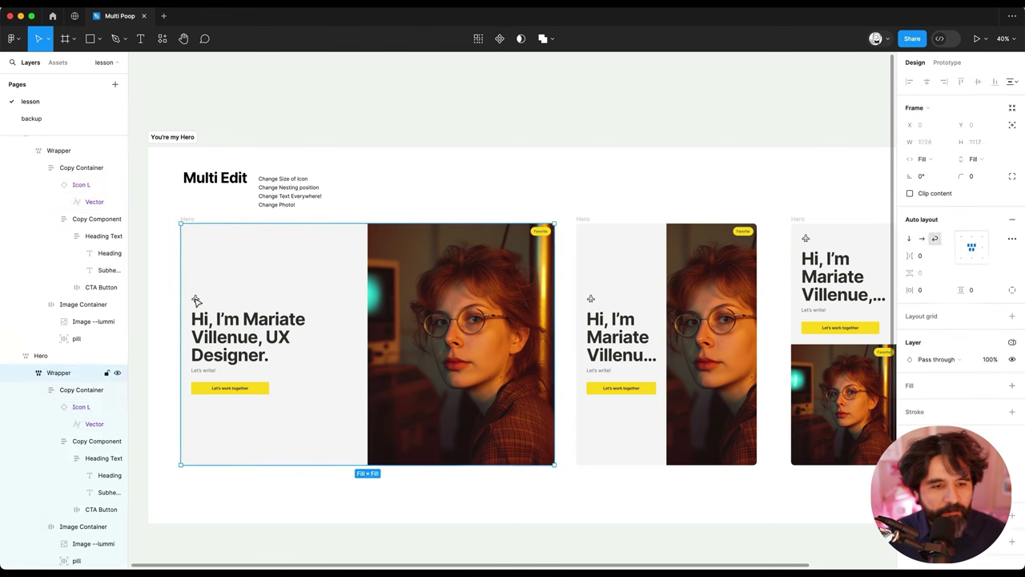
{"action": "double_click", "coordinate": [195, 299]}
{"action": "double_click", "coordinate": [84, 407]}
{"action": "key", "text": "BackSpace"}
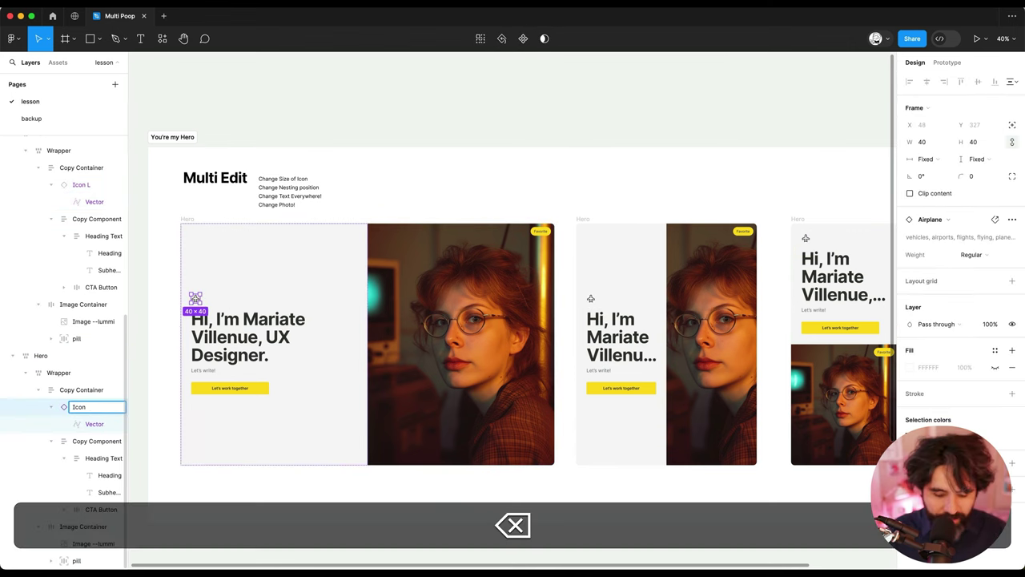
{"action": "type", "text": "Right"}
{"action": "key", "text": "Return"}
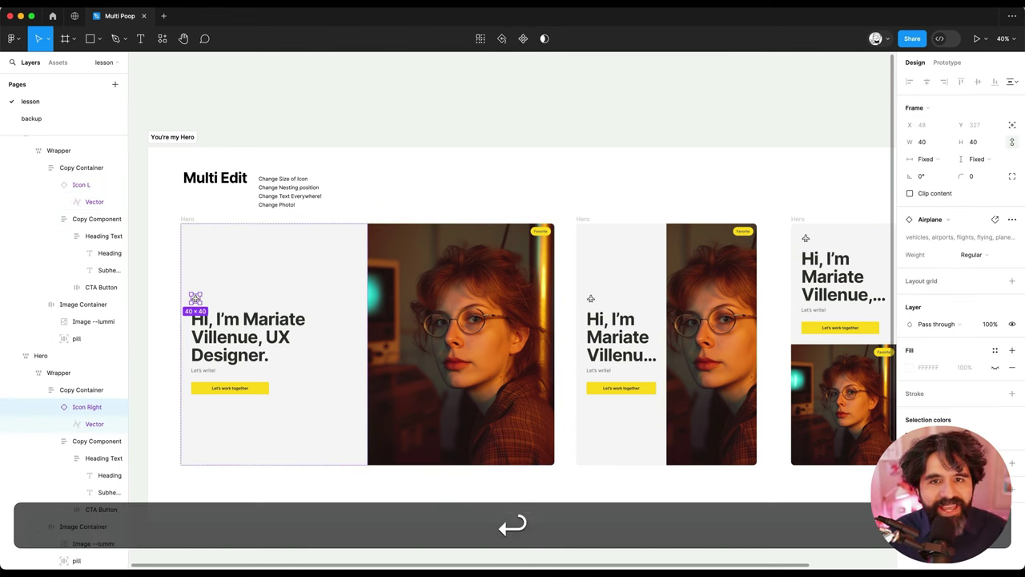
{"action": "left_click", "coordinate": [482, 40]}
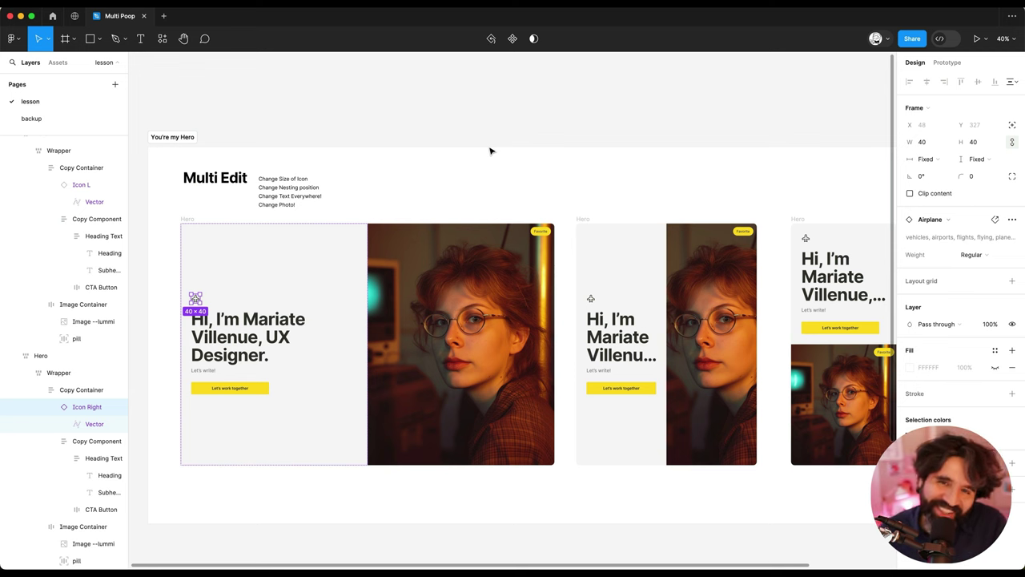
{"action": "key", "text": "super+z"}
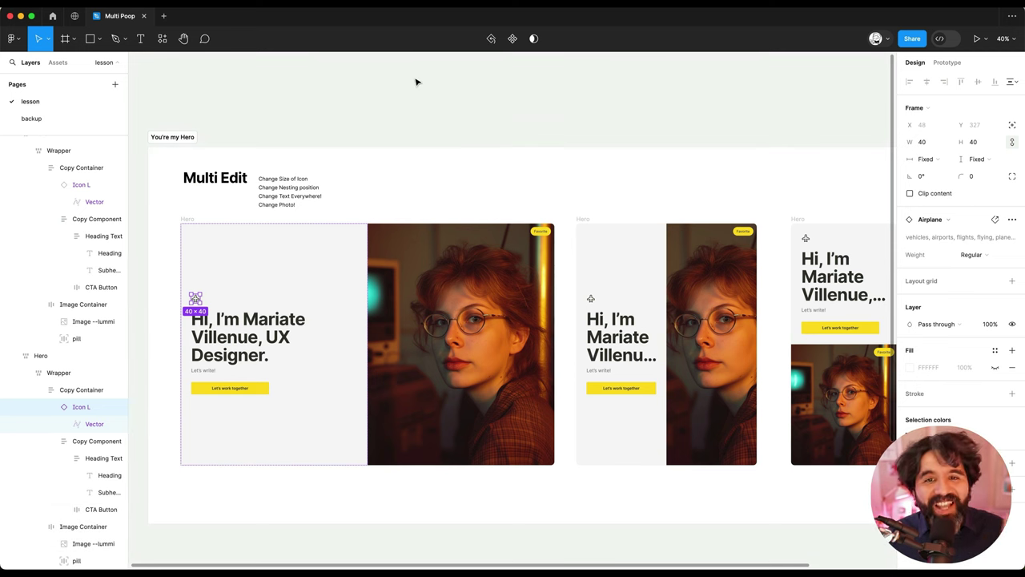
{"action": "left_click", "coordinate": [398, 103]}
{"action": "left_click", "coordinate": [197, 299]}
{"action": "double_click", "coordinate": [197, 298]}
{"action": "key", "text": "shift+Return"}
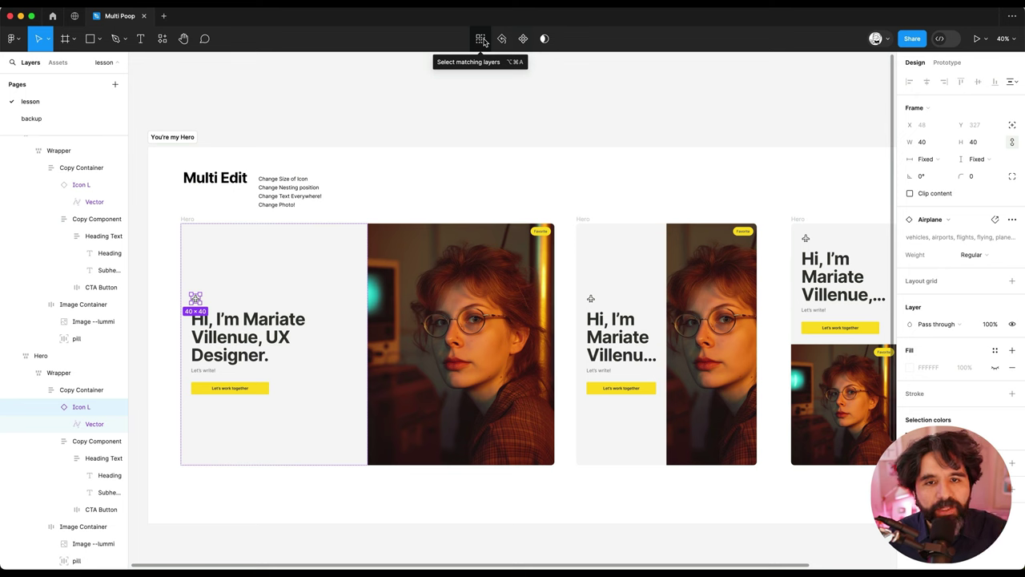
{"action": "left_click", "coordinate": [480, 40]}
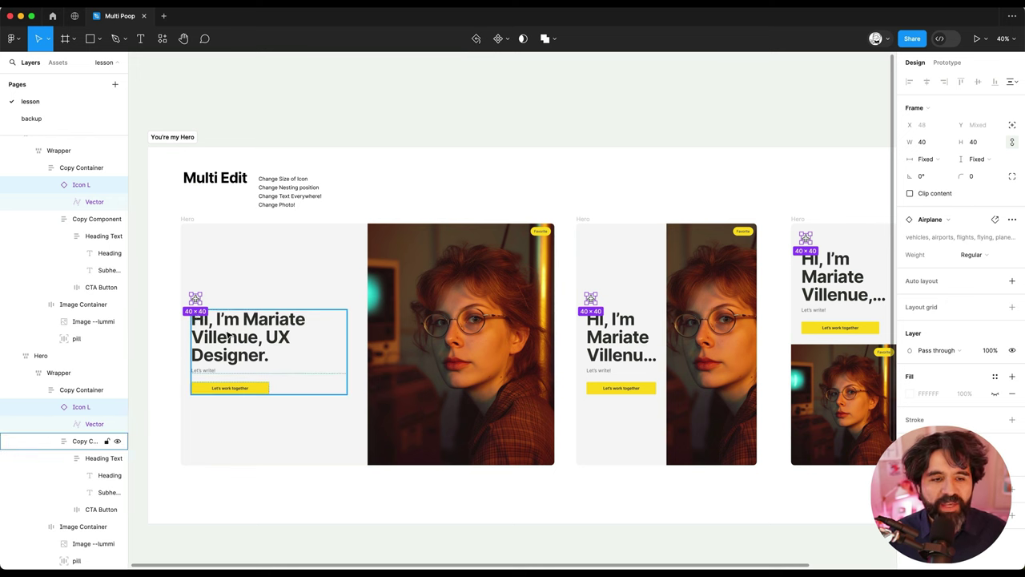
Undo the earlier attempt to move the airplane icons
{"action": "scroll", "coordinate": [184, 304], "scroll_direction": "up", "scroll_amount": 5, "text": "ctrl"}
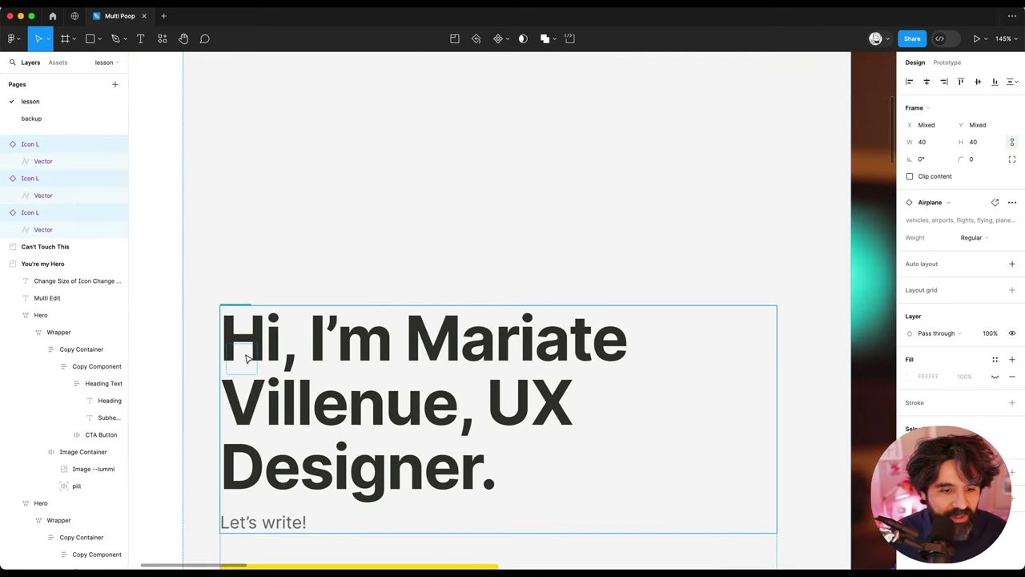
{"action": "scroll", "coordinate": [246, 357], "scroll_direction": "down", "scroll_amount": 5, "text": "ctrl"}
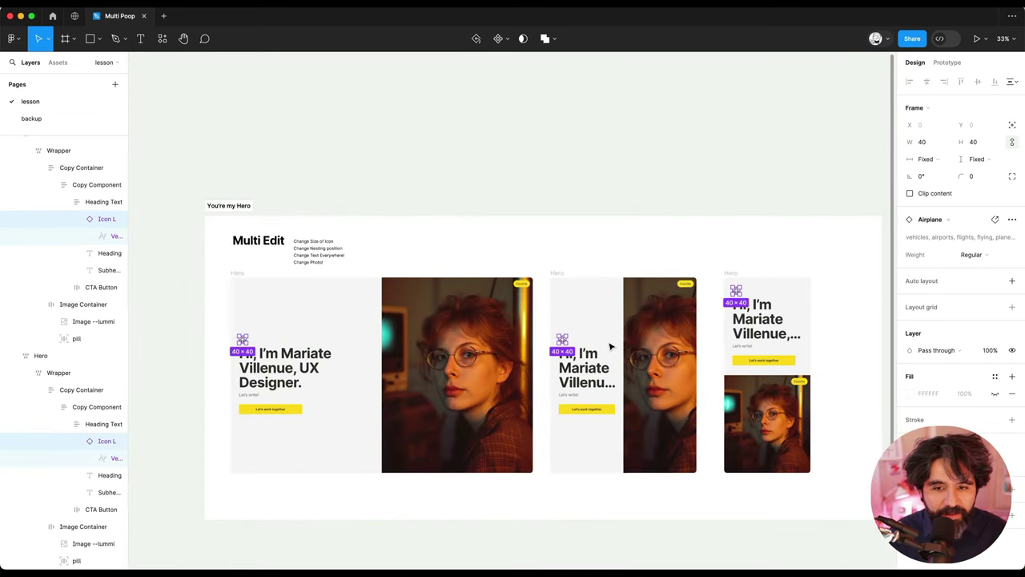
{"action": "scroll", "coordinate": [614, 345], "scroll_direction": "up", "scroll_amount": 5, "text": "ctrl"}
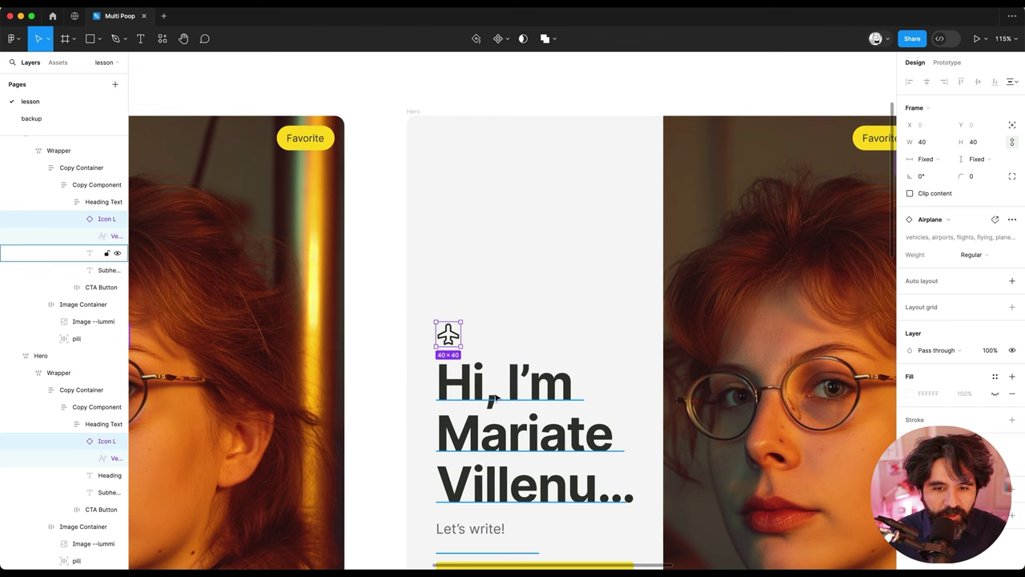
{"action": "scroll", "coordinate": [463, 344], "scroll_direction": "down", "scroll_amount": 5, "text": "ctrl"}
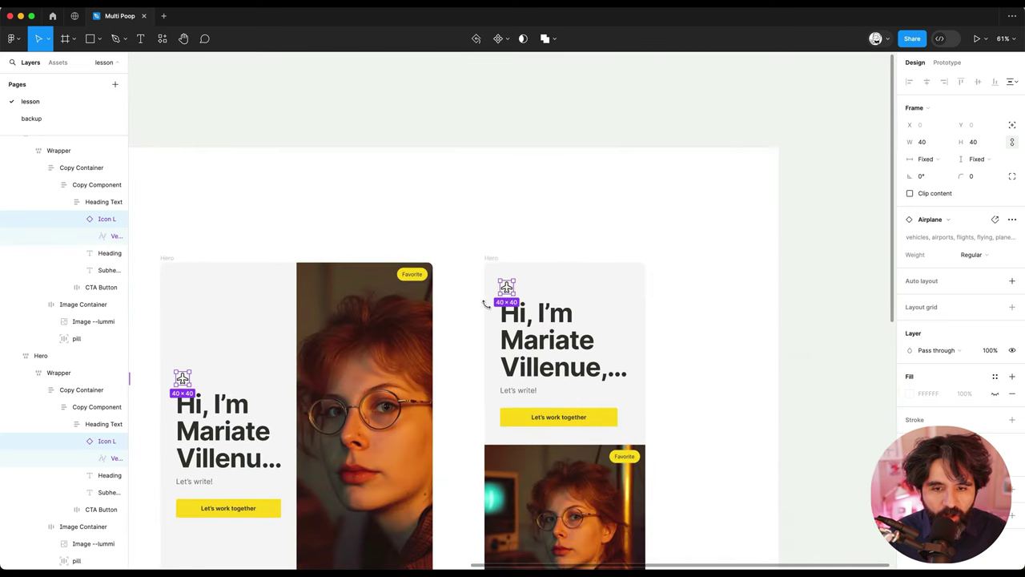
{"action": "key", "text": "super+z"}
{"action": "key", "text": "super+z"}
{"action": "key", "text": "super+z"}
{"action": "key", "text": "super+z"}
{"action": "key", "text": "super+z"}
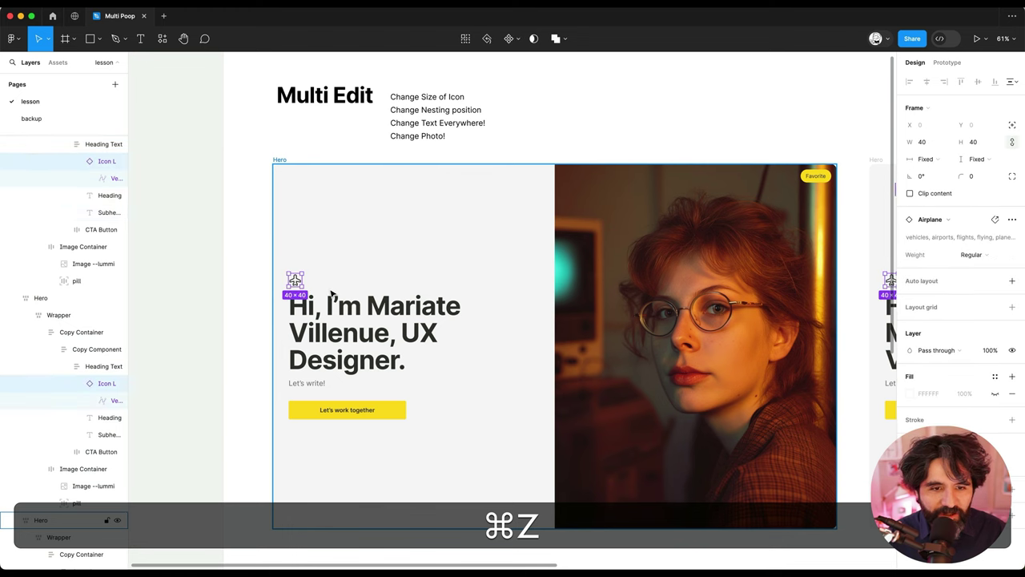
Move the airplane icons into the Heading Text frame above each headline
{"action": "scroll", "coordinate": [295, 277], "scroll_direction": "up", "scroll_amount": 3, "text": "ctrl"}
{"action": "scroll", "coordinate": [295, 277], "scroll_direction": "down", "scroll_amount": 8, "text": "ctrl"}
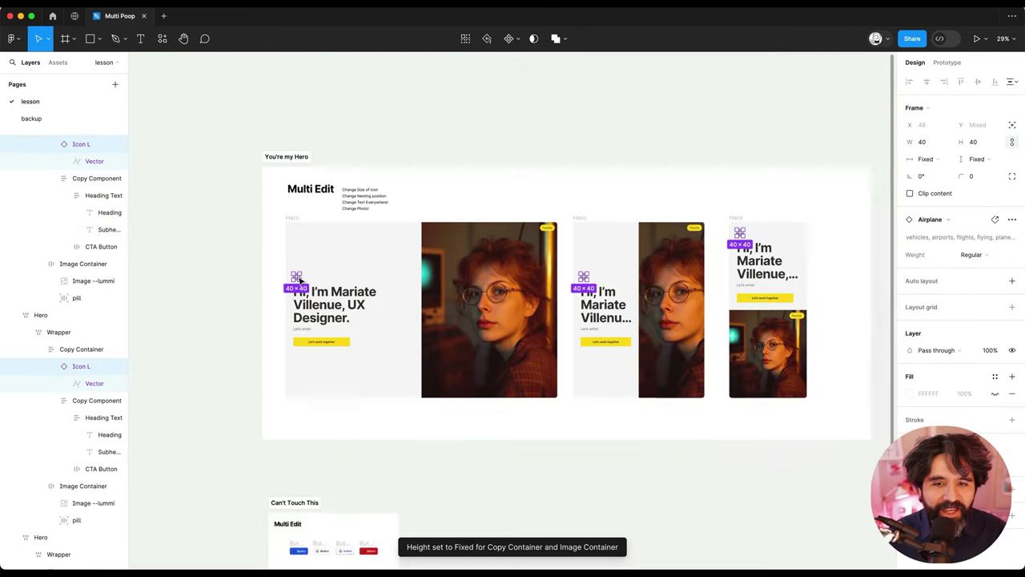
{"action": "scroll", "coordinate": [294, 272], "scroll_direction": "up", "scroll_amount": 4, "text": "ctrl"}
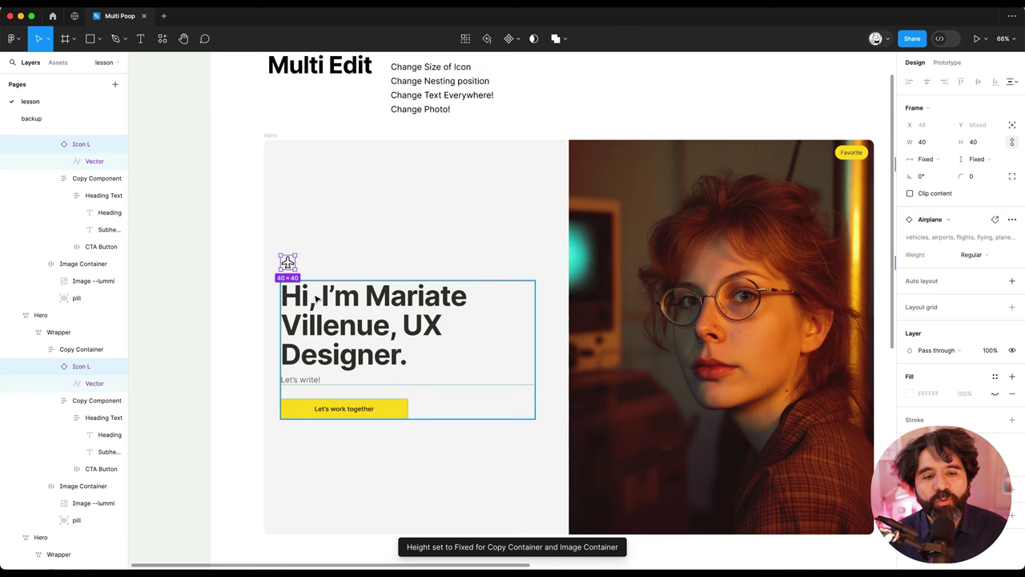
{"action": "scroll", "coordinate": [286, 255], "scroll_direction": "up", "scroll_amount": 4, "text": "ctrl"}
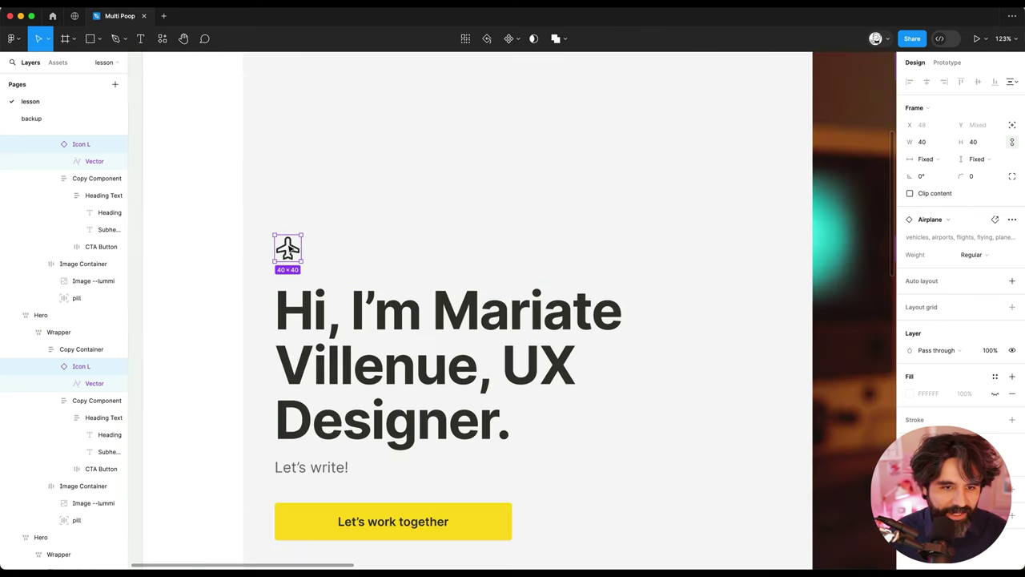
{"action": "left_click_drag", "start_coordinate": [286, 245], "coordinate": [295, 299]}
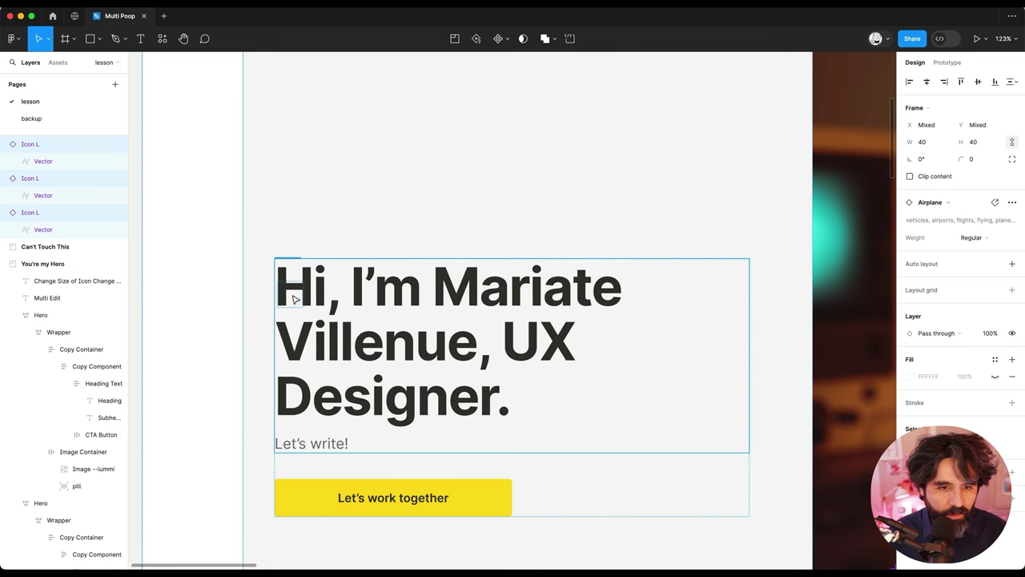
{"action": "scroll", "coordinate": [295, 300], "scroll_direction": "down", "scroll_amount": 4, "text": "ctrl"}
{"action": "key", "text": "shift+Return"}
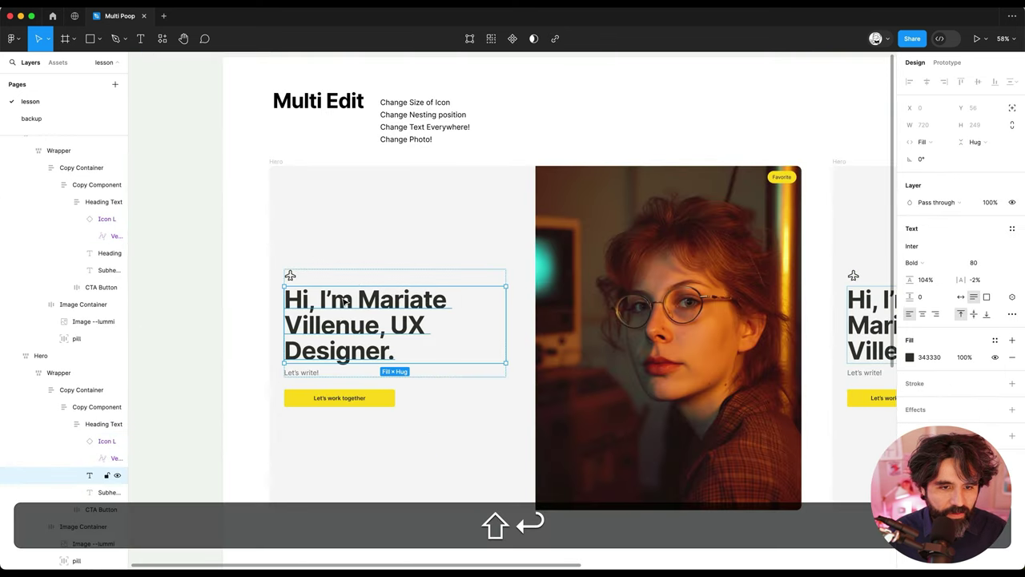
Confirm the middle hero's Heading Text group holds the icon, then clear the selection
{"action": "scroll", "coordinate": [341, 305], "scroll_direction": "right", "scroll_amount": 10}
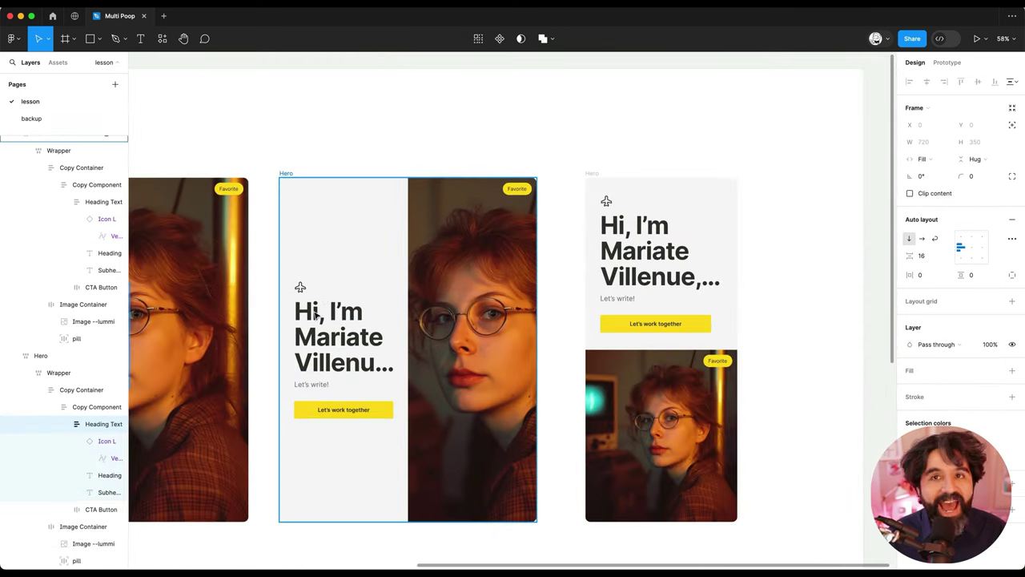
{"action": "scroll", "coordinate": [306, 336], "scroll_direction": "up", "scroll_amount": 3}
{"action": "left_click", "coordinate": [298, 260]}
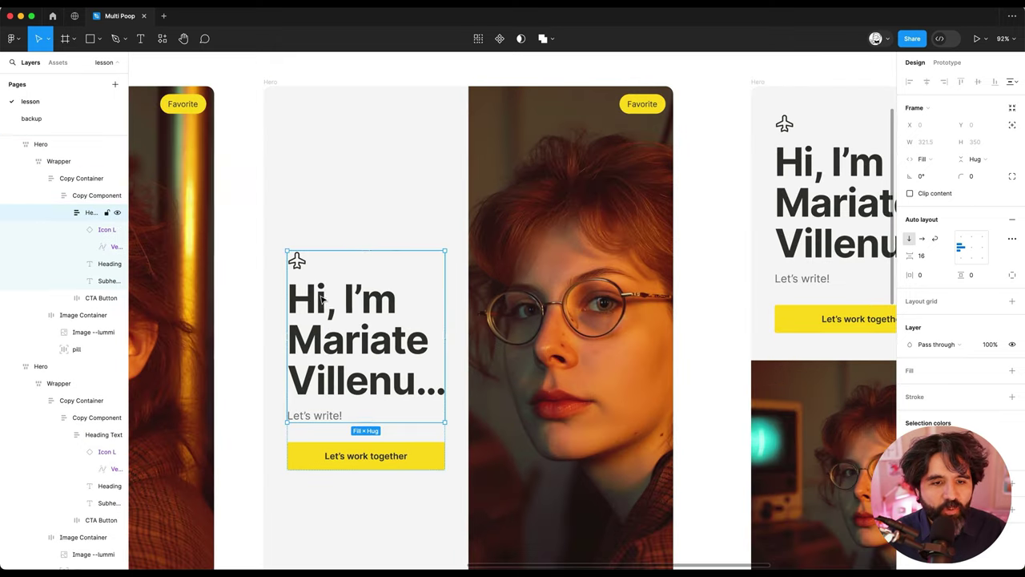
{"action": "scroll", "coordinate": [314, 261], "scroll_direction": "down", "scroll_amount": 5, "text": "ctrl"}
{"action": "left_click", "coordinate": [355, 131]}
{"action": "scroll", "coordinate": [355, 131], "scroll_direction": "left", "scroll_amount": 5}
{"action": "scroll", "coordinate": [303, 260], "scroll_direction": "up", "scroll_amount": 5, "text": "ctrl"}
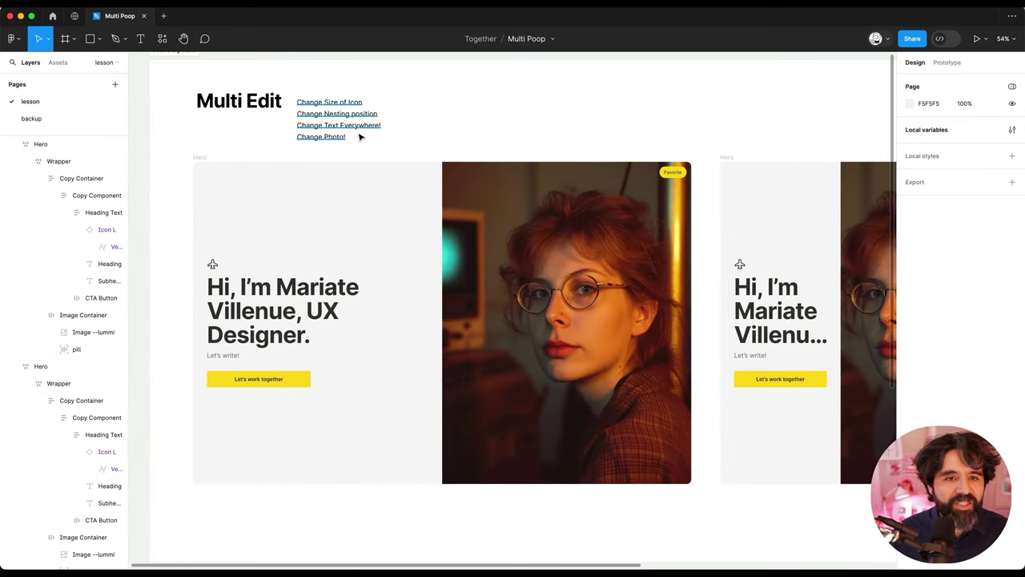
Change all three hero headings at once to 'Hola, I'm Verónica Castro'
{"action": "left_click", "coordinate": [272, 310], "text": "super"}
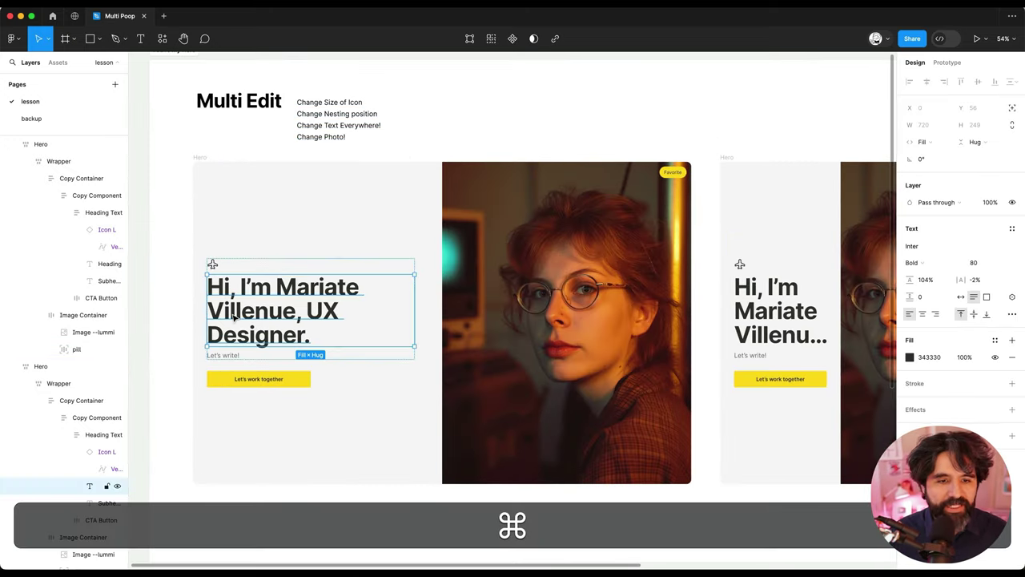
{"action": "scroll", "coordinate": [480, 304], "scroll_direction": "right", "scroll_amount": 3}
{"action": "scroll", "coordinate": [625, 270], "scroll_direction": "down", "scroll_amount": 3, "text": "super"}
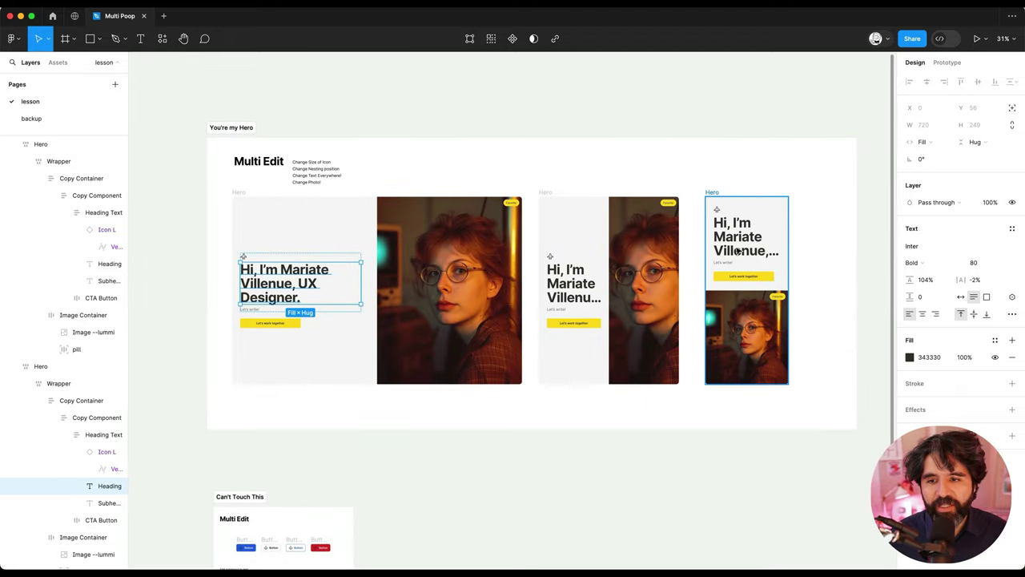
{"action": "left_click", "coordinate": [491, 40]}
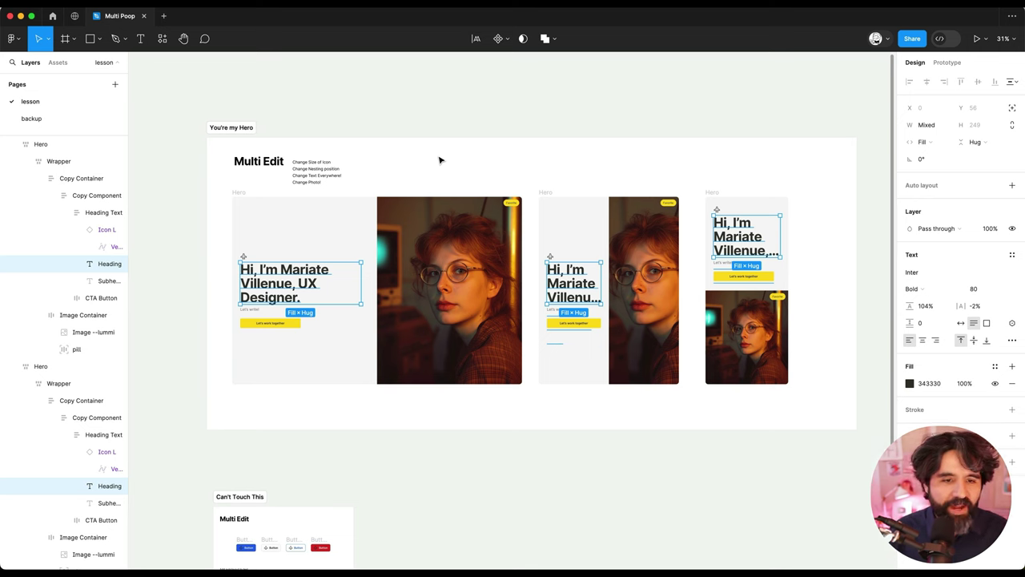
{"action": "key", "text": "Return"}
{"action": "type", "text": "Hola, I'm Verónica Cas"}
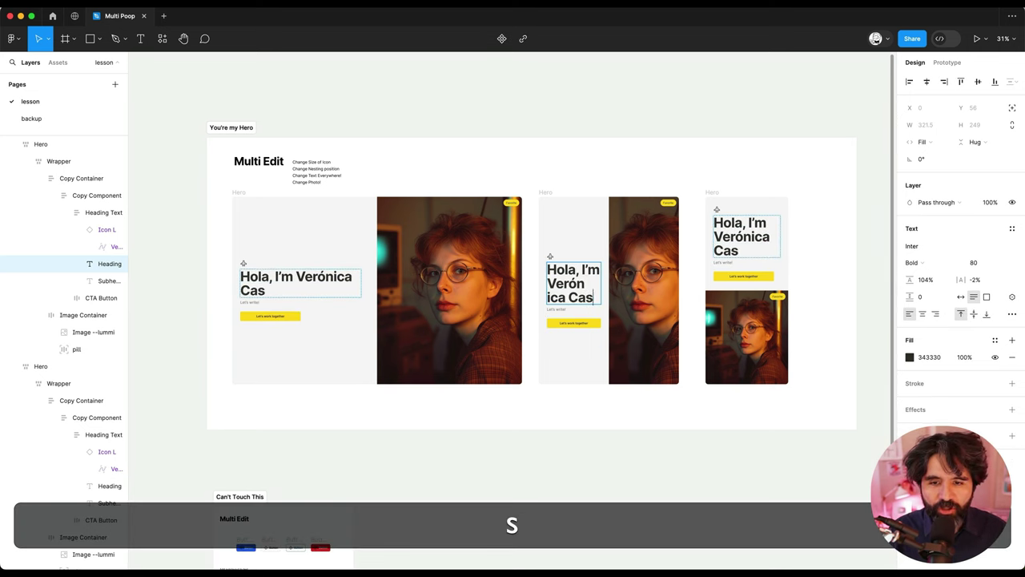
{"action": "type", "text": "s"}
{"action": "key", "text": "BackSpace"}
{"action": "type", "text": "tro"}
{"action": "key", "text": "Escape"}
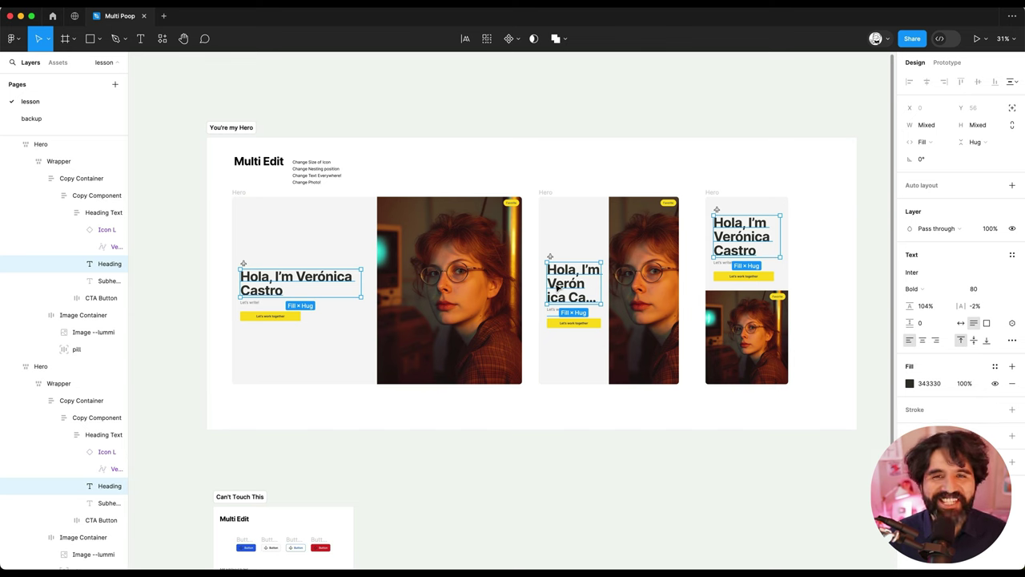
Lower the font size of the middle hero's heading only
{"action": "scroll", "coordinate": [558, 288], "scroll_direction": "up", "scroll_amount": 5}
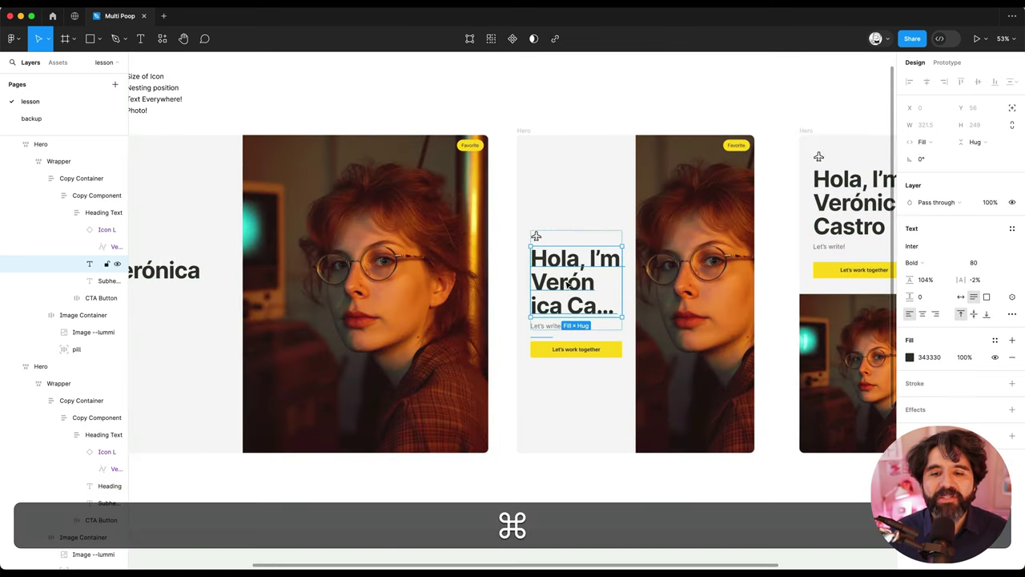
{"action": "left_click", "coordinate": [565, 298]}
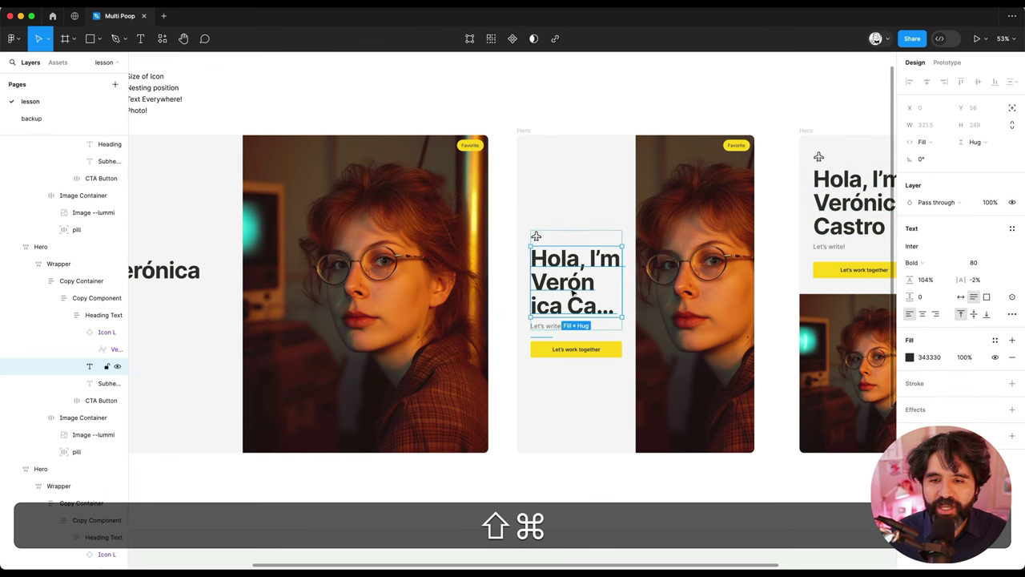
{"action": "left_click", "coordinate": [984, 262]}
{"action": "key", "text": "shift+Down"}
{"action": "key", "text": "shift+Up"}
{"action": "key", "text": "shift+Up"}
{"action": "scroll", "coordinate": [571, 192], "scroll_direction": "down", "scroll_amount": 5}
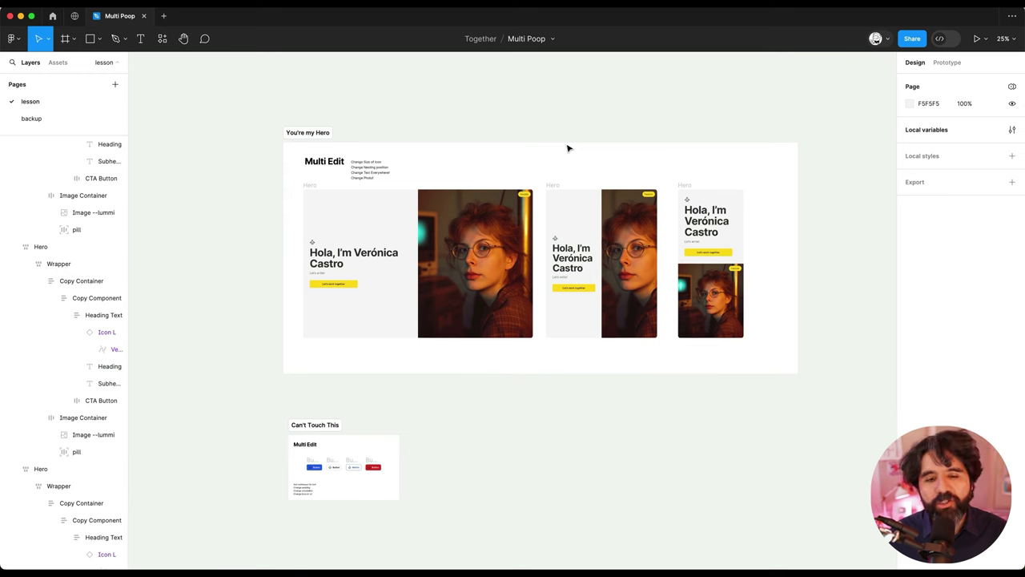
Select the photo in all three Hero layouts with Select matching layers
{"action": "left_click", "coordinate": [406, 206]}
{"action": "scroll", "coordinate": [338, 273], "scroll_direction": "up", "scroll_amount": 3}
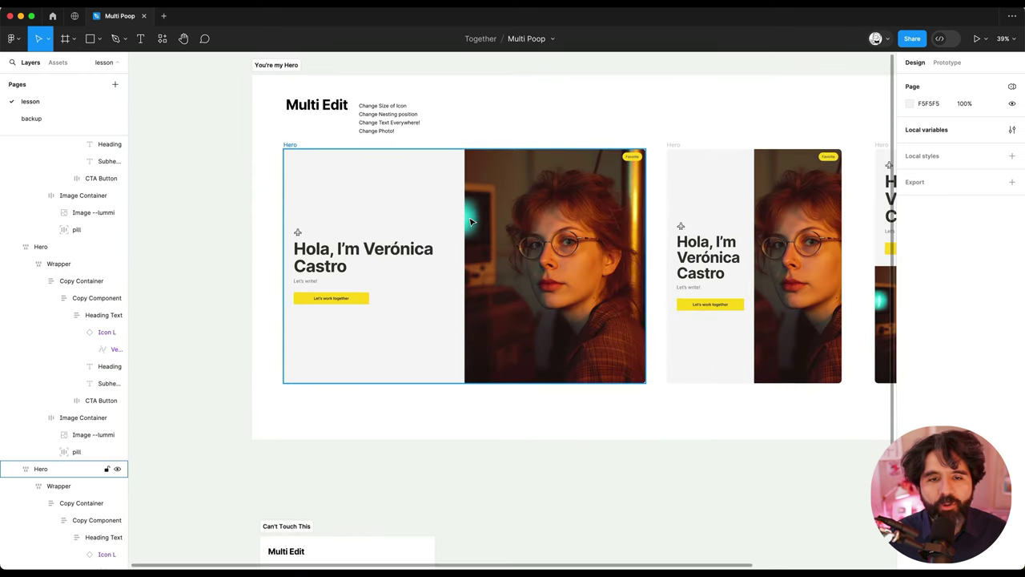
{"action": "scroll", "coordinate": [471, 222], "scroll_direction": "right", "scroll_amount": 2}
{"action": "key", "text": "Escape"}
{"action": "left_click", "coordinate": [561, 139]}
{"action": "scroll", "coordinate": [563, 137], "scroll_direction": "down", "scroll_amount": 3}
{"action": "left_click", "coordinate": [517, 209], "text": "super"}
{"action": "scroll", "coordinate": [517, 209], "scroll_direction": "up", "scroll_amount": 3}
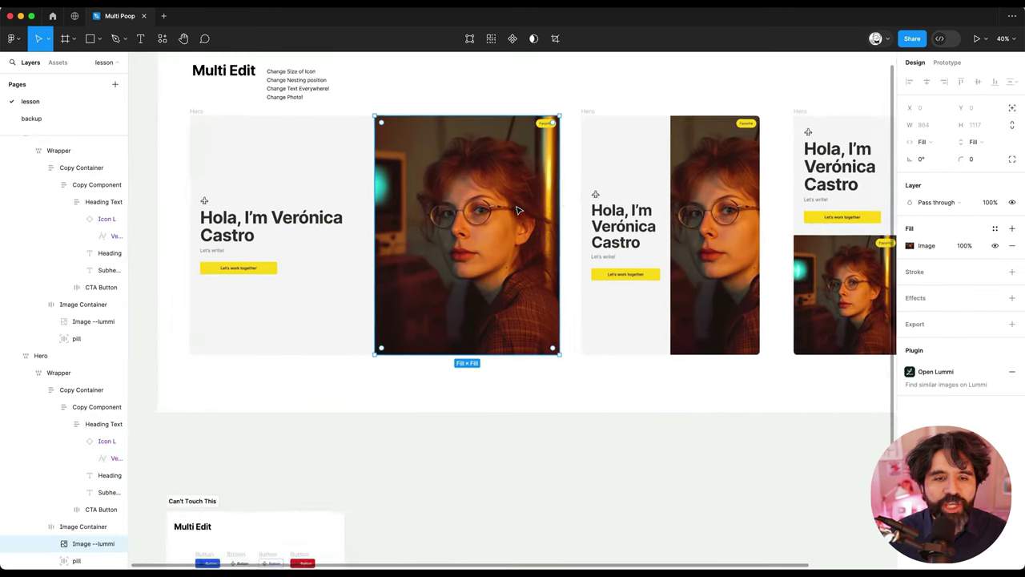
{"action": "key", "text": "shift"}
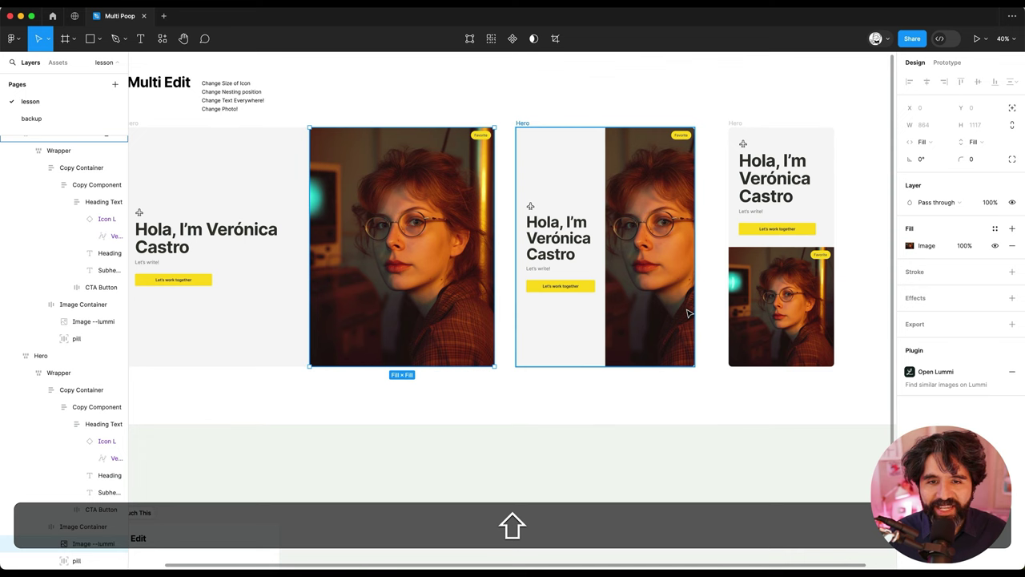
{"action": "left_click", "coordinate": [493, 39]}
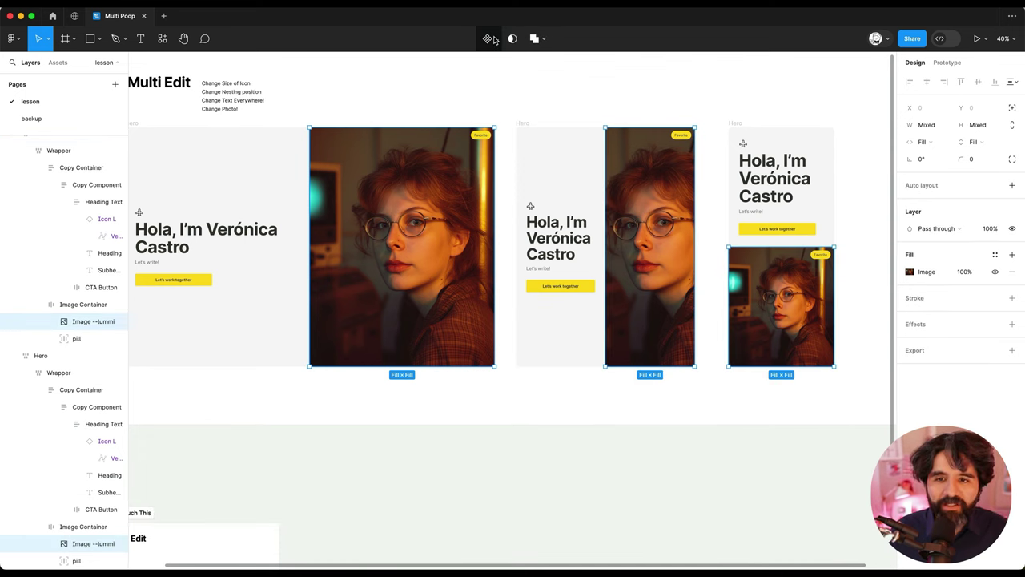
Replace the photos with a Lummi image of a woman in a yellow jacket and close the plugin
{"action": "key", "text": "super+slash"}
{"action": "type", "text": "lum"}
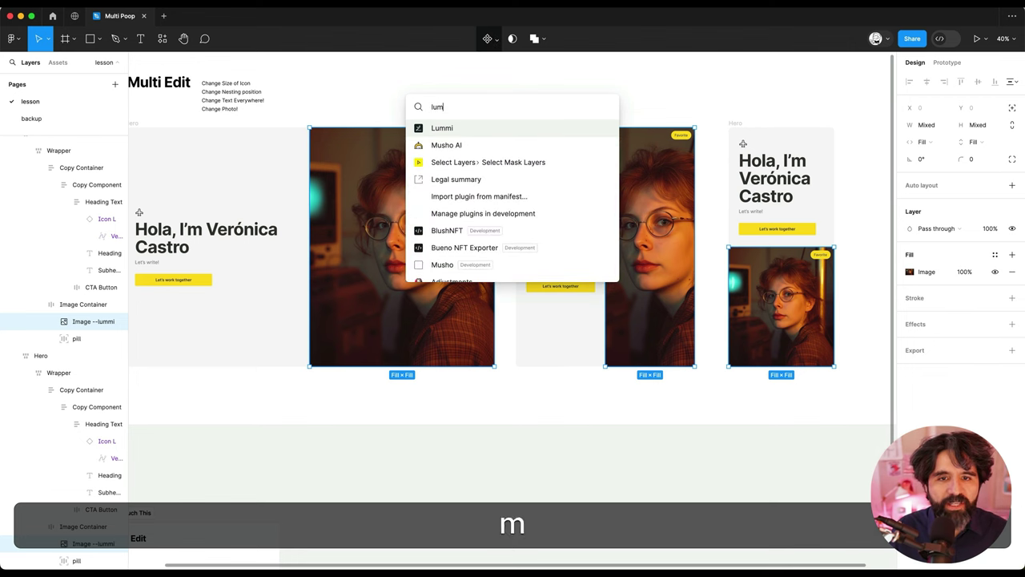
{"action": "key", "text": "Return"}
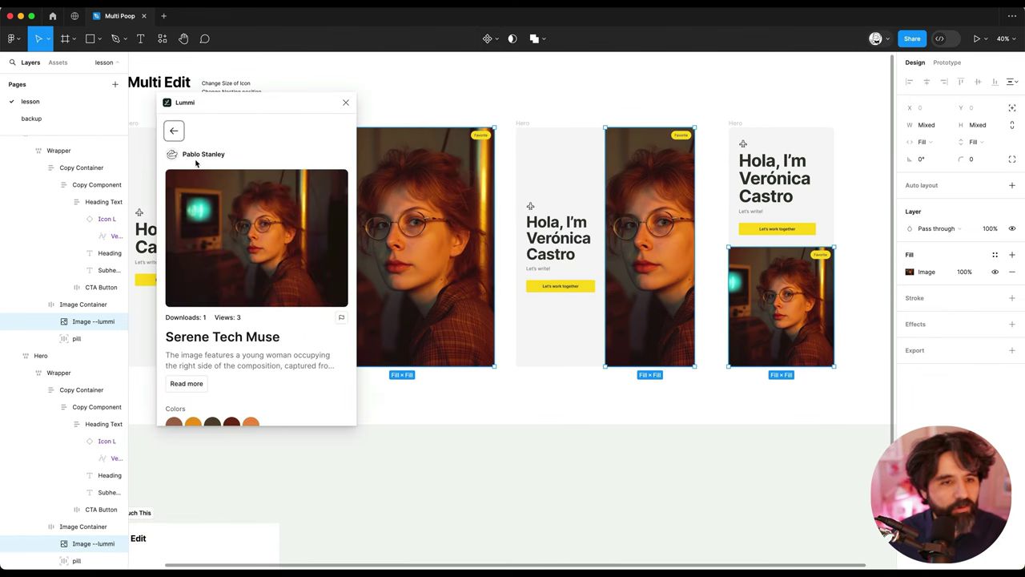
{"action": "scroll", "coordinate": [272, 240], "scroll_direction": "down", "scroll_amount": 5}
{"action": "scroll", "coordinate": [289, 254], "scroll_direction": "up", "scroll_amount": 5}
{"action": "scroll", "coordinate": [289, 254], "scroll_direction": "down", "scroll_amount": 5}
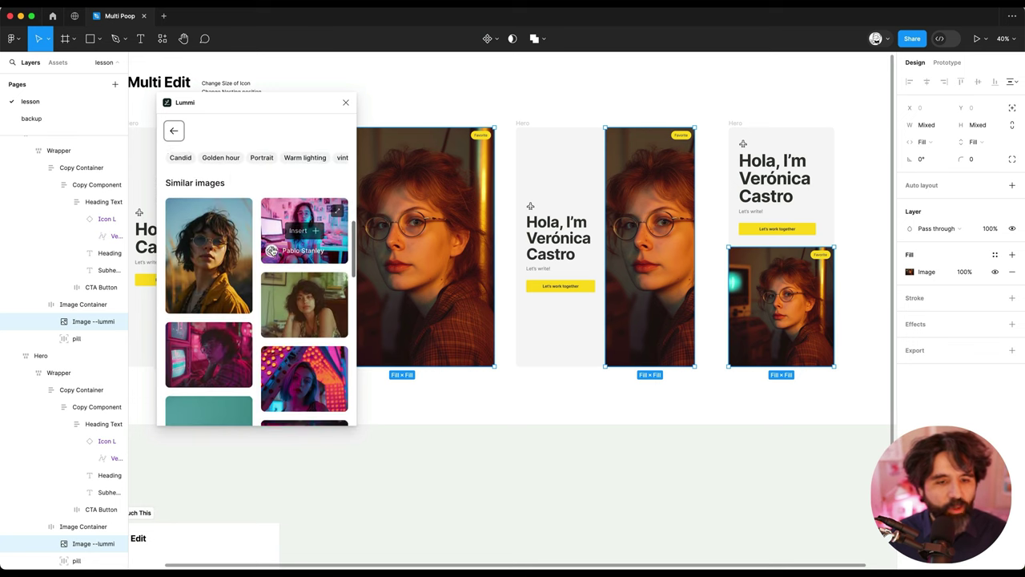
{"action": "scroll", "coordinate": [294, 337], "scroll_direction": "down", "scroll_amount": 1}
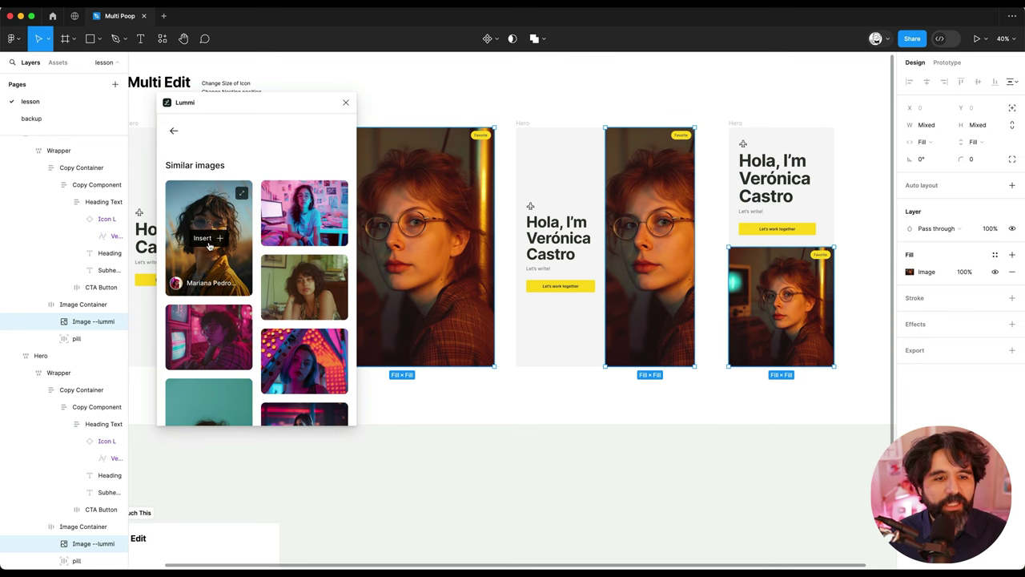
{"action": "left_click", "coordinate": [205, 240]}
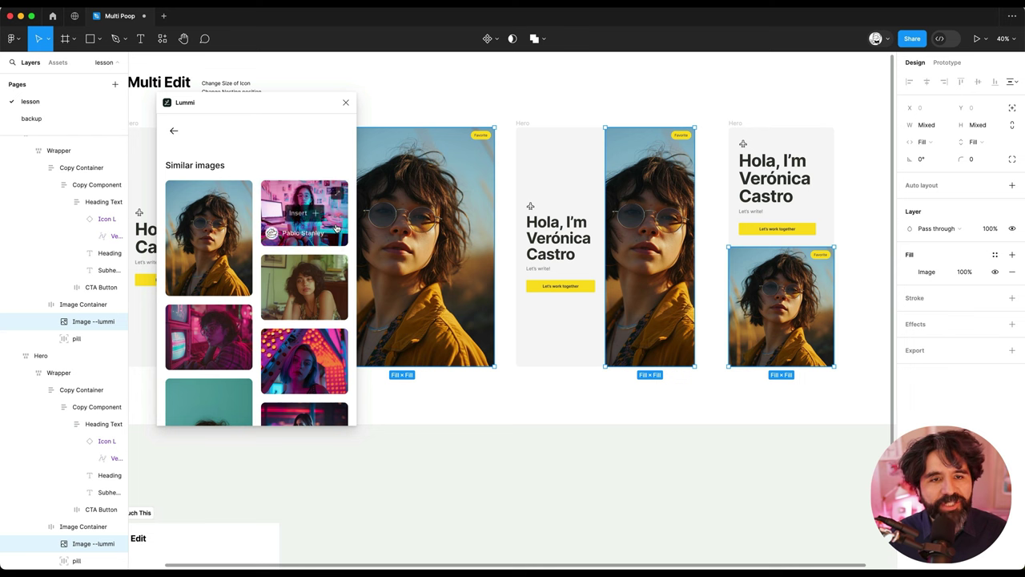
{"action": "left_click", "coordinate": [345, 104]}
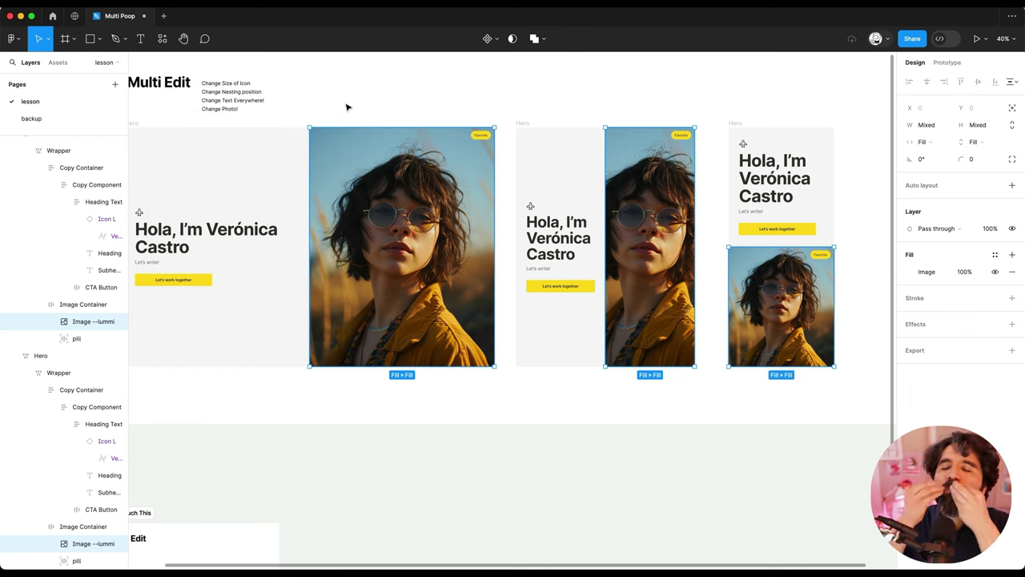
Bring the four Multi Edit buttons into view on the canvas
{"action": "scroll", "coordinate": [347, 106], "scroll_direction": "down", "scroll_amount": 5}
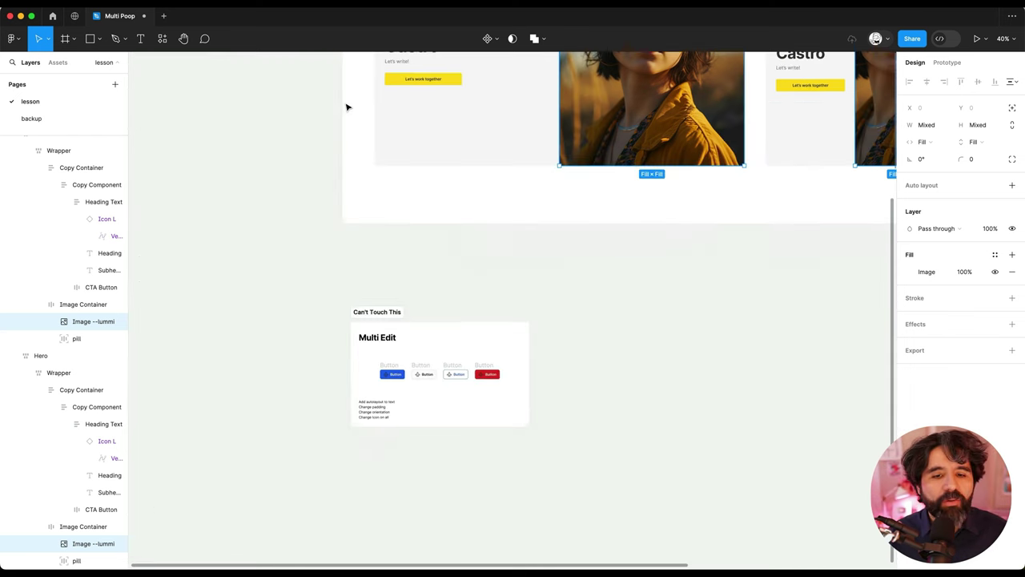
{"action": "scroll", "coordinate": [383, 321], "scroll_direction": "up", "scroll_amount": 5, "text": "ctrl"}
{"action": "scroll", "coordinate": [381, 323], "scroll_direction": "right", "scroll_amount": 3}
{"action": "scroll", "coordinate": [449, 292], "scroll_direction": "right", "scroll_amount": 3}
{"action": "scroll", "coordinate": [471, 292], "scroll_direction": "left", "scroll_amount": 2}
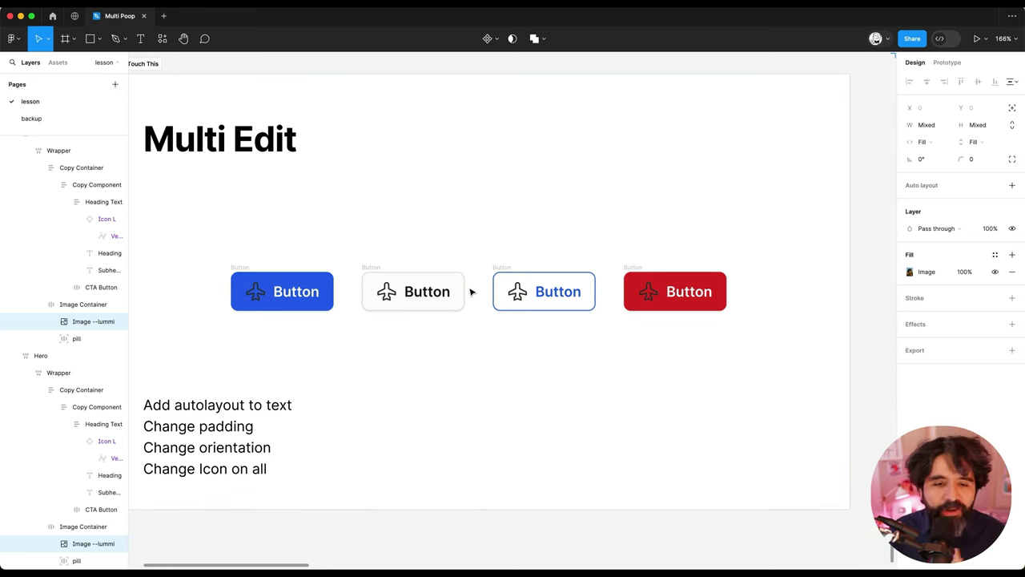
{"action": "left_click", "coordinate": [320, 293]}
{"action": "left_click", "coordinate": [424, 269]}
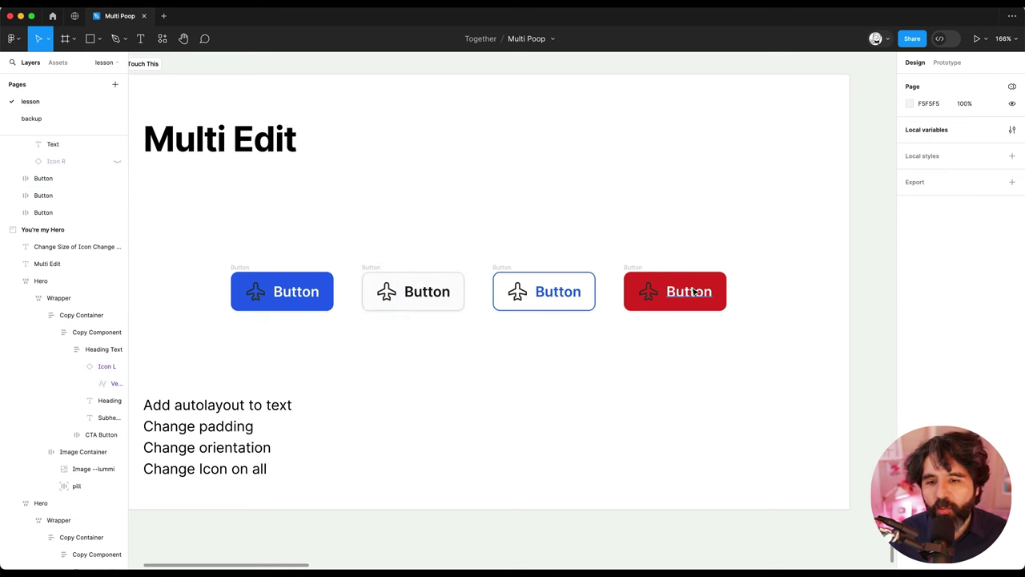
Select one button's Text label, then use Select matching layers to grab all four labels
{"action": "left_click", "coordinate": [555, 232]}
{"action": "scroll", "coordinate": [555, 232], "scroll_direction": "left", "scroll_amount": 3}
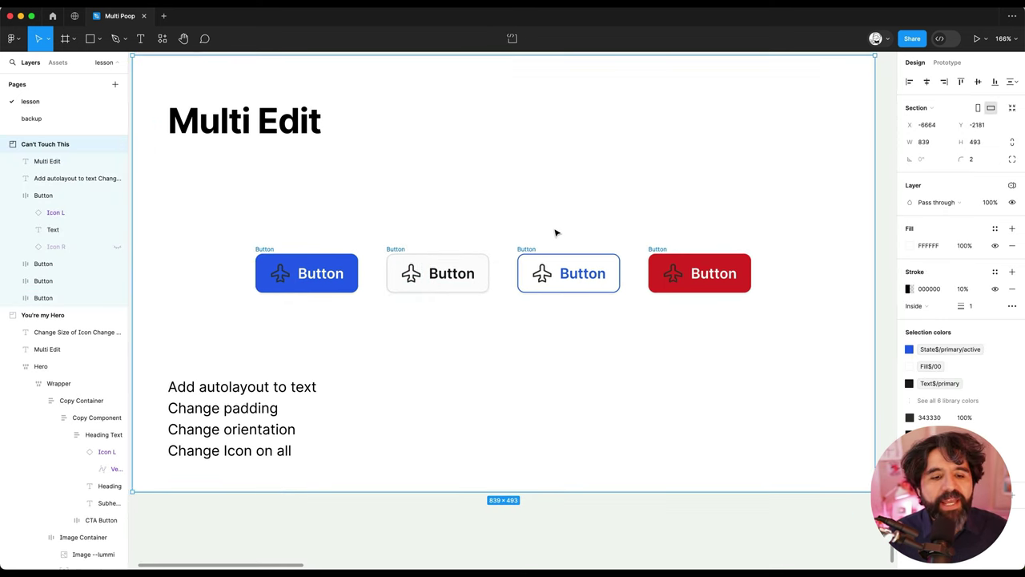
{"action": "left_click", "coordinate": [456, 288], "text": "super"}
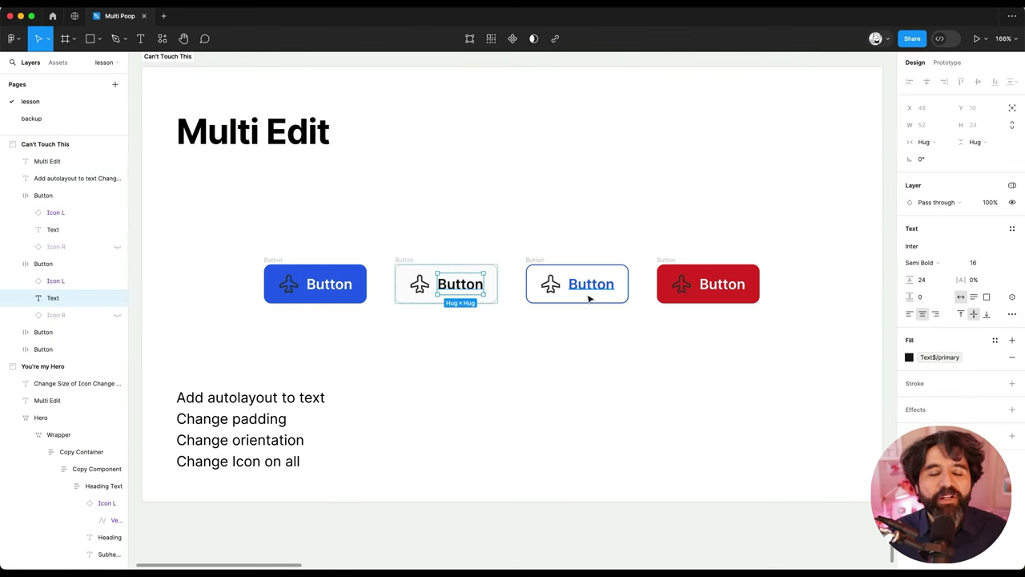
{"action": "scroll", "coordinate": [478, 290], "scroll_direction": "up", "scroll_amount": 5}
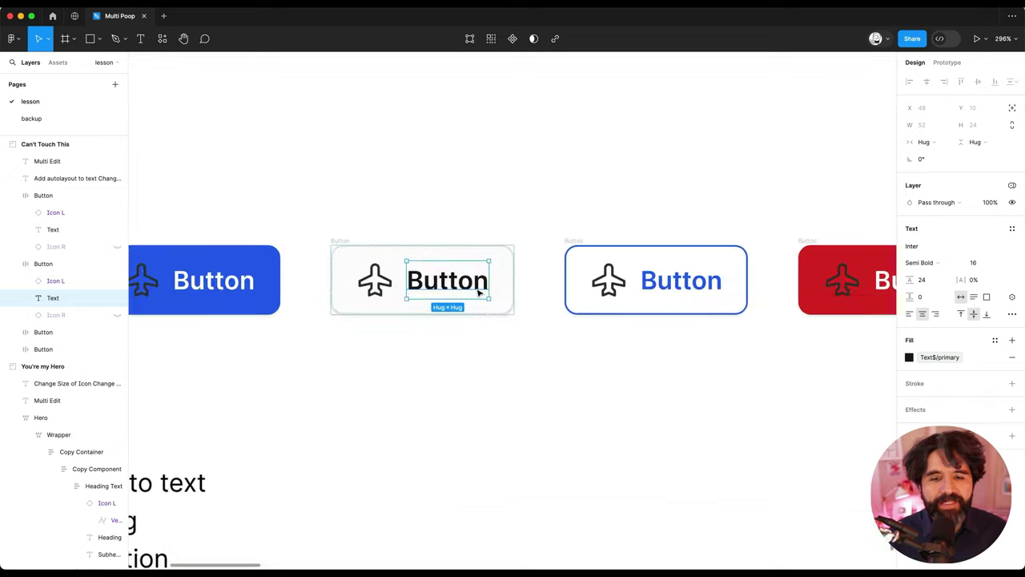
{"action": "left_click", "coordinate": [681, 280], "text": "super"}
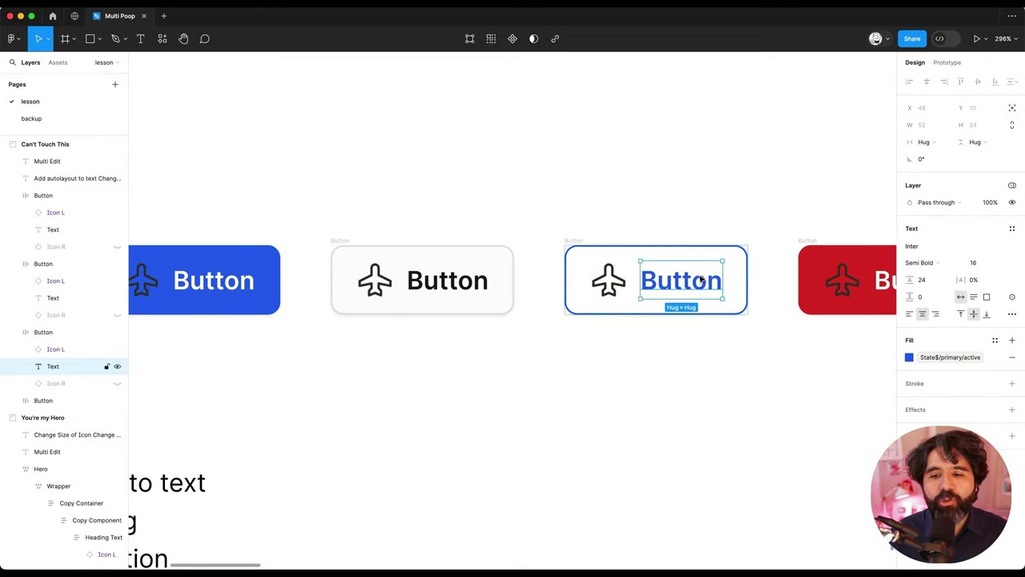
{"action": "key", "text": "shift+Tab"}
{"action": "left_click", "coordinate": [739, 270], "text": "super"}
{"action": "scroll", "coordinate": [720, 288], "scroll_direction": "right", "scroll_amount": 2}
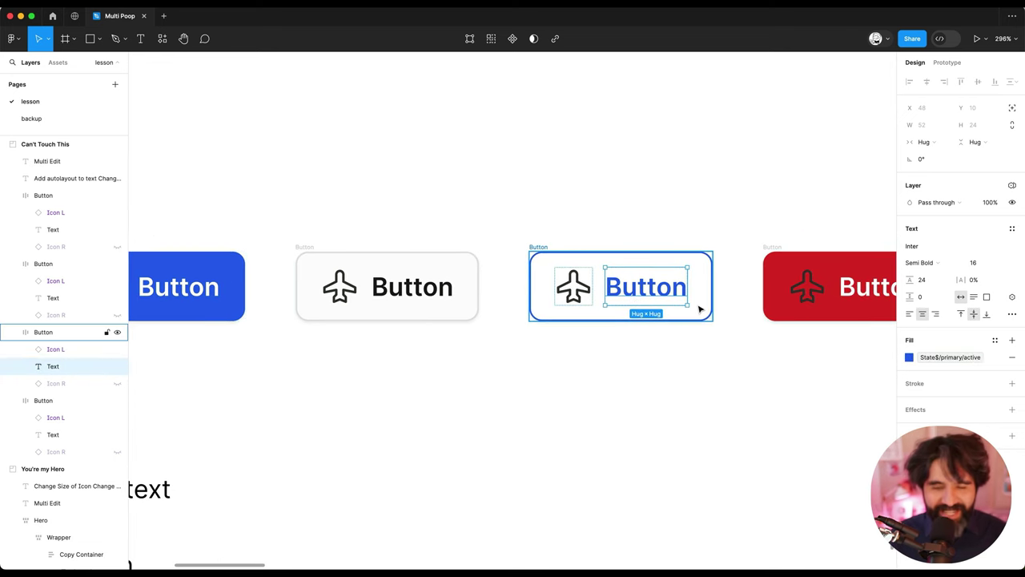
{"action": "left_click", "coordinate": [491, 40]}
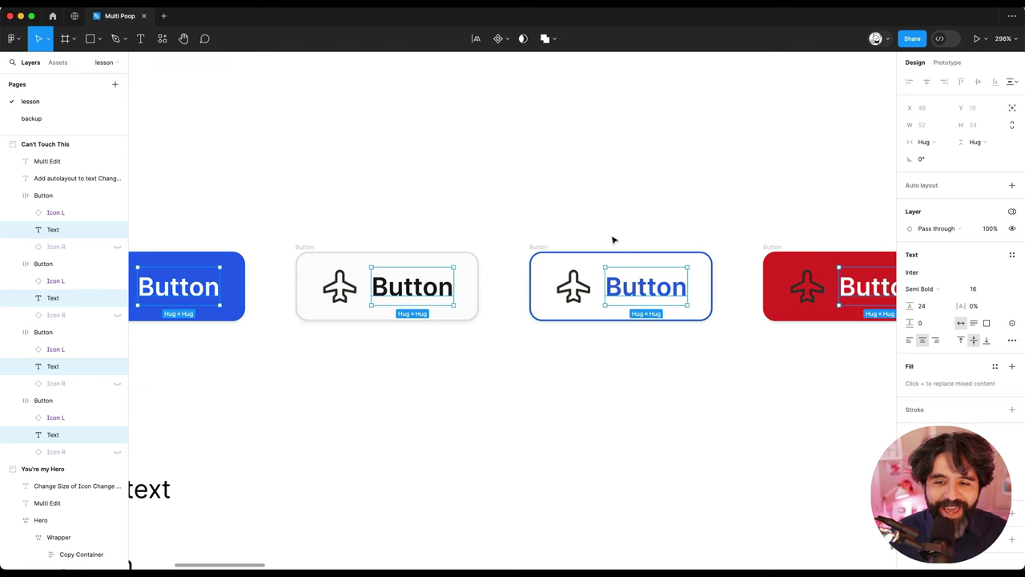
Wrap each button label in auto layout with 4 px horizontal padding
{"action": "scroll", "coordinate": [614, 242], "scroll_direction": "down", "scroll_amount": 2}
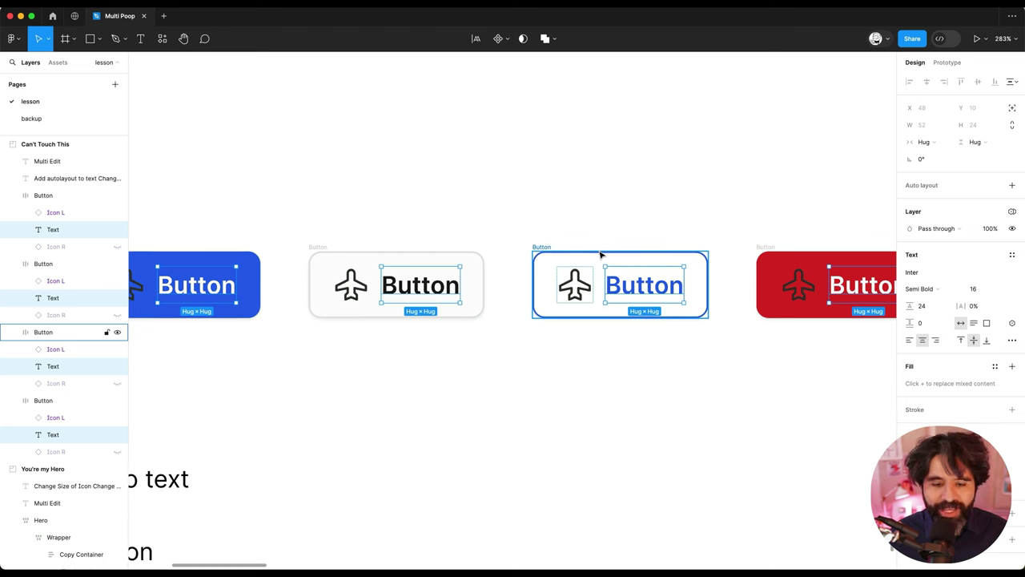
{"action": "key", "text": "shift+a"}
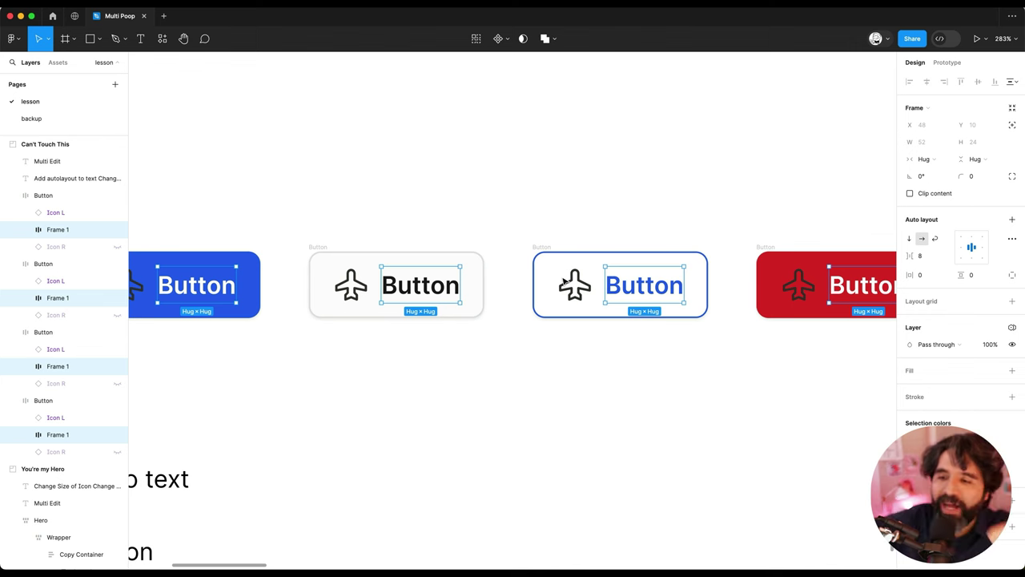
{"action": "left_click", "coordinate": [929, 276]}
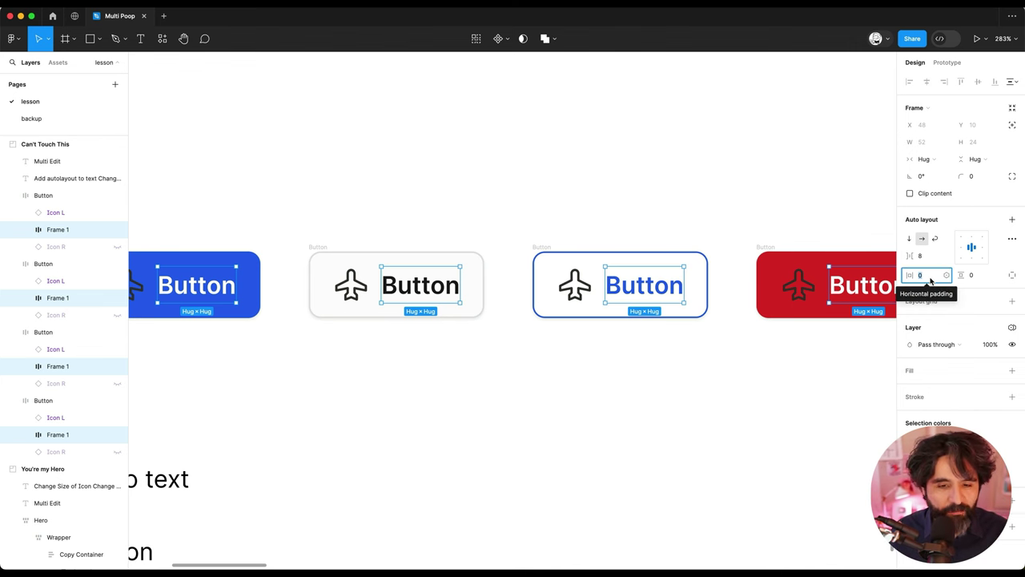
{"action": "type", "text": "4"}
{"action": "key", "text": "Return"}
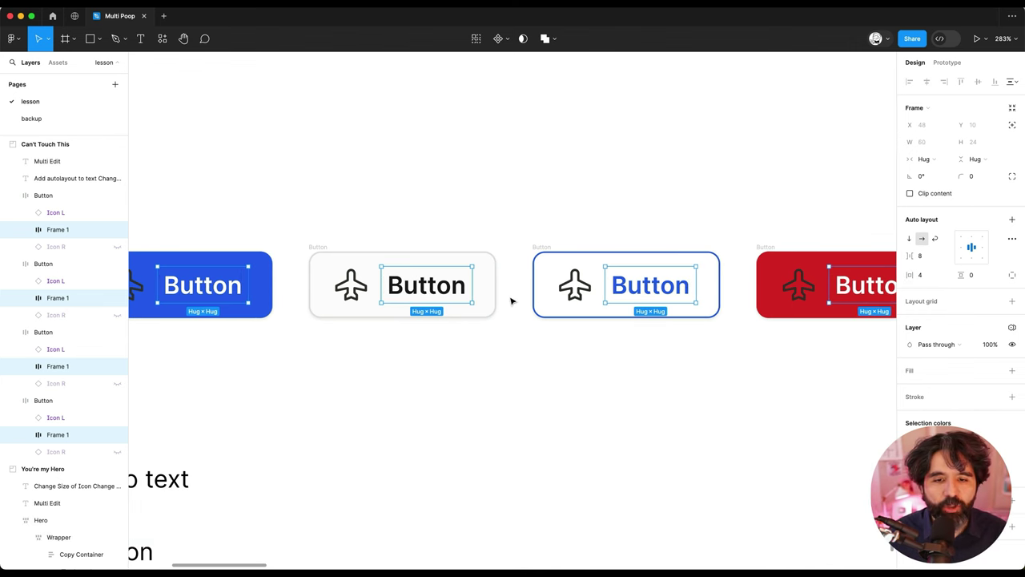
Set the icon-to-label gap on all four buttons from 8 to 4
{"action": "scroll", "coordinate": [508, 297], "scroll_direction": "down", "scroll_amount": 5}
{"action": "left_click_drag", "start_coordinate": [264, 253], "coordinate": [786, 326]}
{"action": "left_click", "coordinate": [927, 273]}
{"action": "type", "text": "4"}
{"action": "key", "text": "Return"}
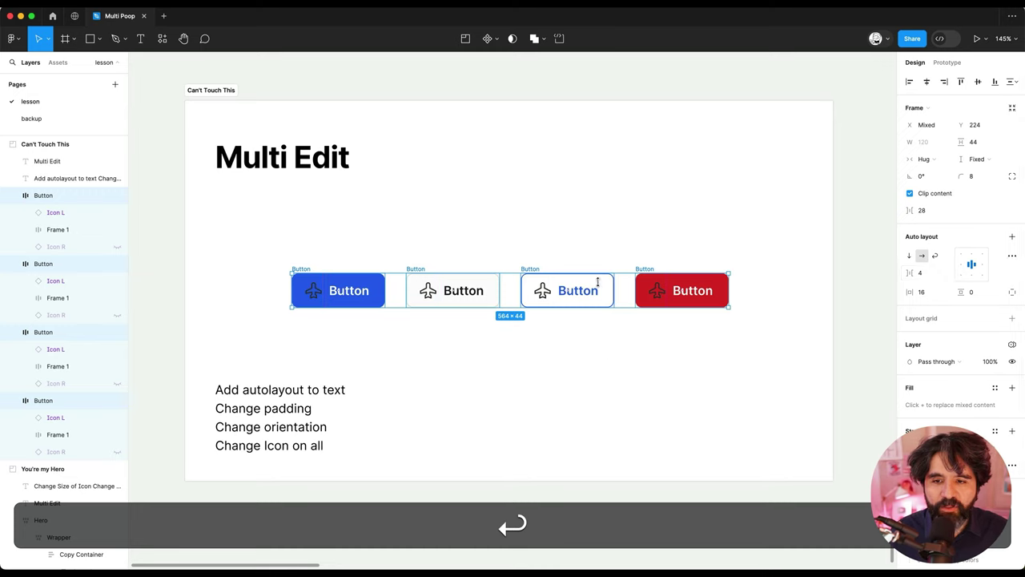
{"action": "scroll", "coordinate": [625, 358], "scroll_direction": "up", "scroll_amount": 4}
{"action": "left_click", "coordinate": [634, 358]}
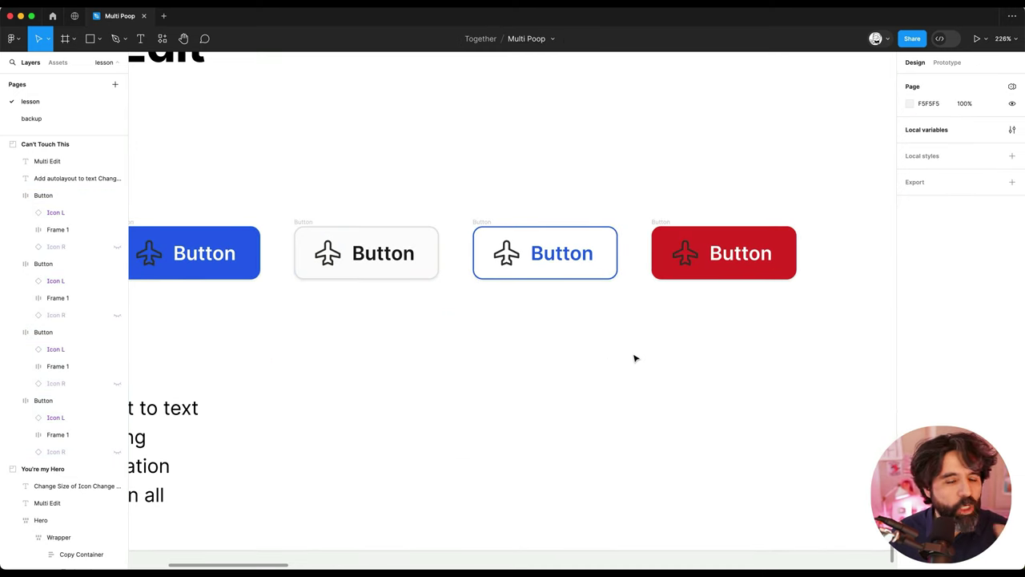
{"action": "scroll", "coordinate": [634, 358], "scroll_direction": "left", "scroll_amount": 5}
{"action": "scroll", "coordinate": [606, 381], "scroll_direction": "right", "scroll_amount": 2}
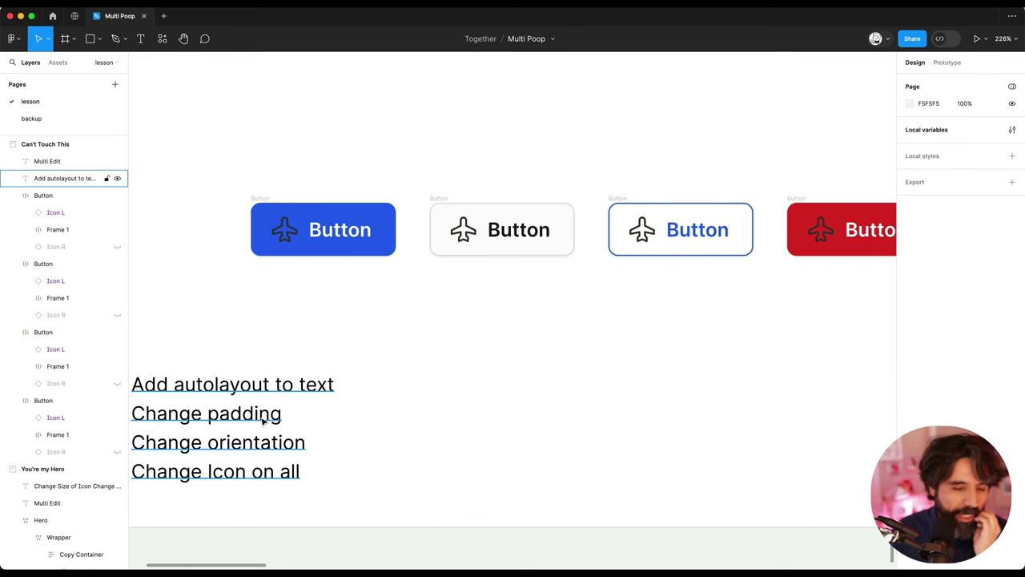
Select the airplane icon in all four buttons and move it after the label
{"action": "double_click", "coordinate": [287, 251]}
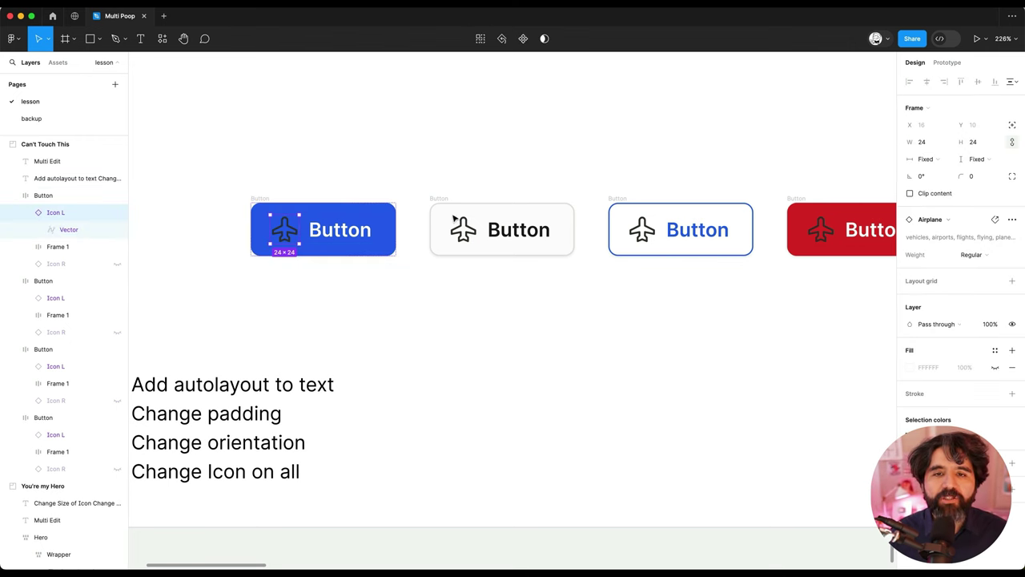
{"action": "left_click", "coordinate": [481, 40]}
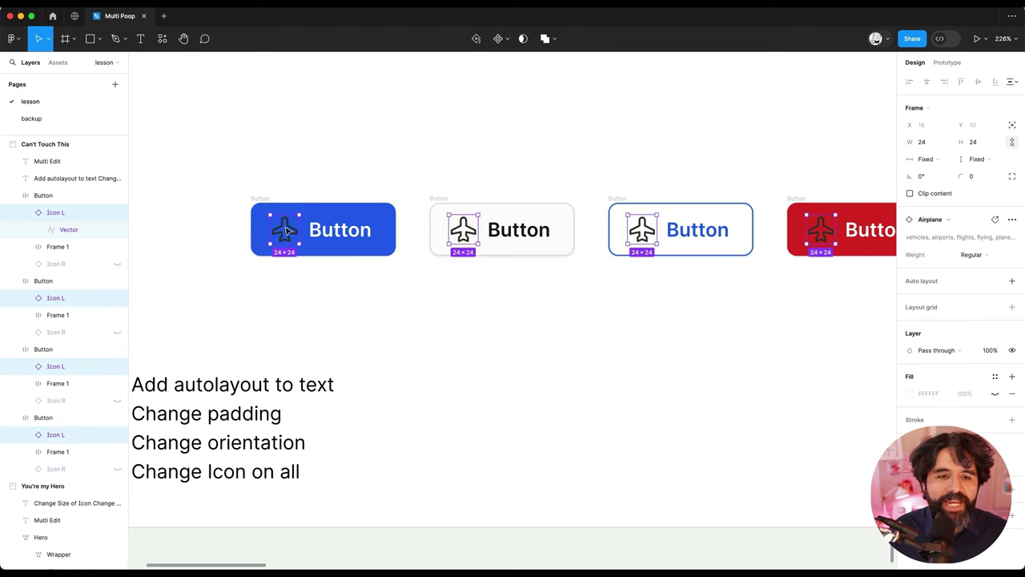
{"action": "left_click_drag", "start_coordinate": [287, 231], "coordinate": [362, 233]}
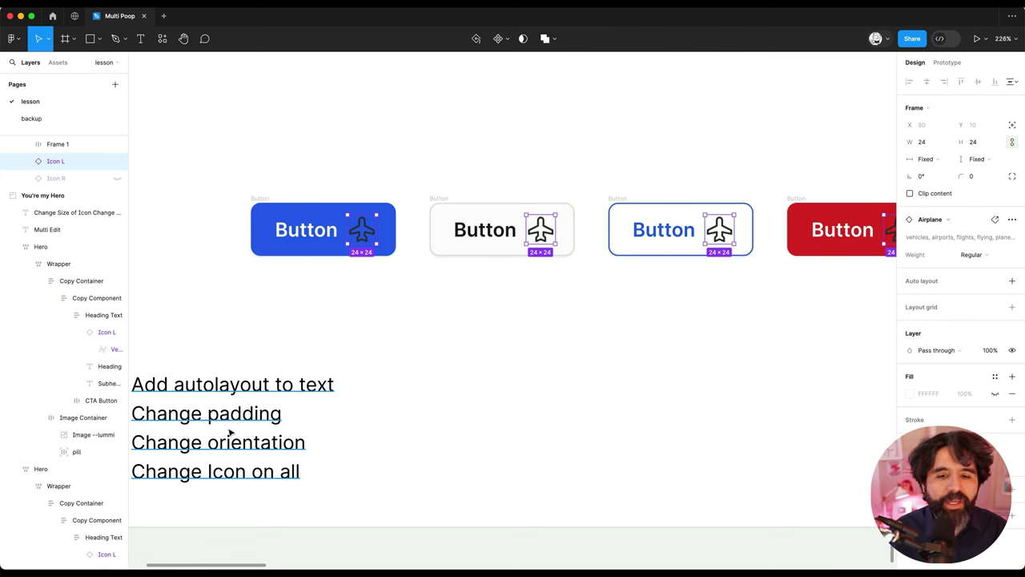
Swap the four button icons to ArrowCircleDownLeft from Phosphor Icons
{"action": "mouse_move", "coordinate": [956, 233]}
{"action": "key", "text": "ctrl+z"}
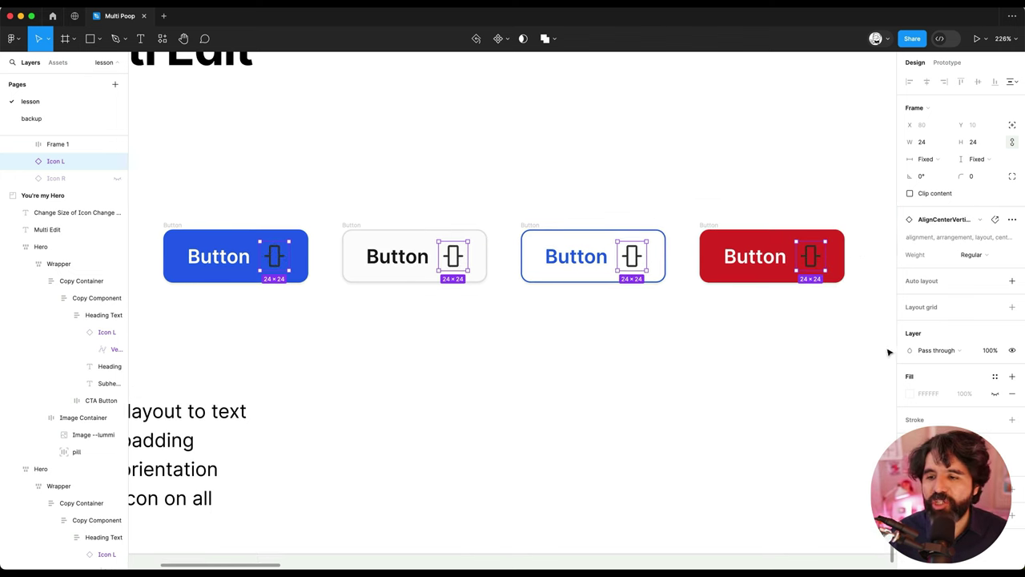
{"action": "left_click", "coordinate": [946, 219]}
{"action": "scroll", "coordinate": [952, 329], "scroll_direction": "down", "scroll_amount": 3}
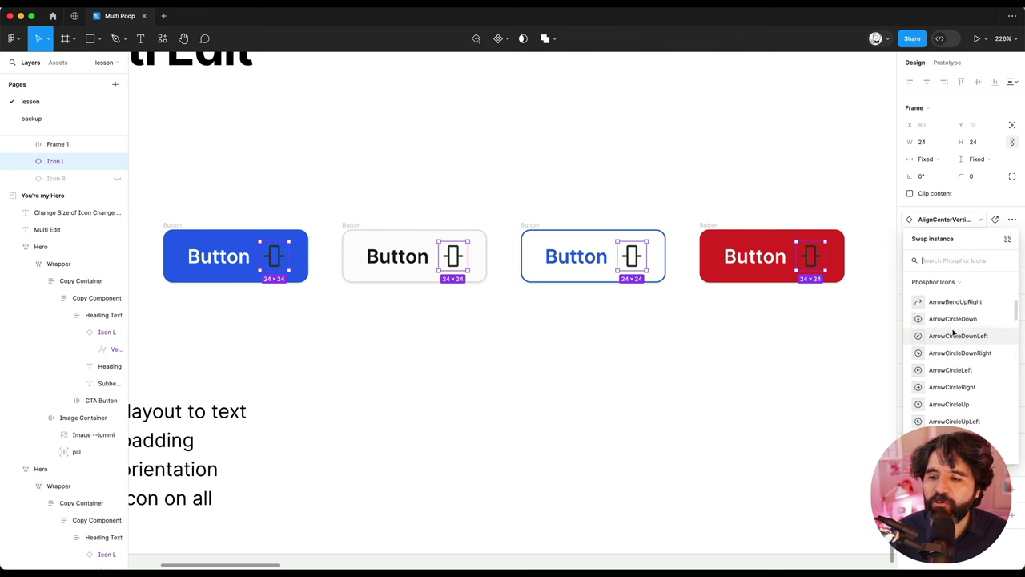
{"action": "left_click", "coordinate": [953, 334]}
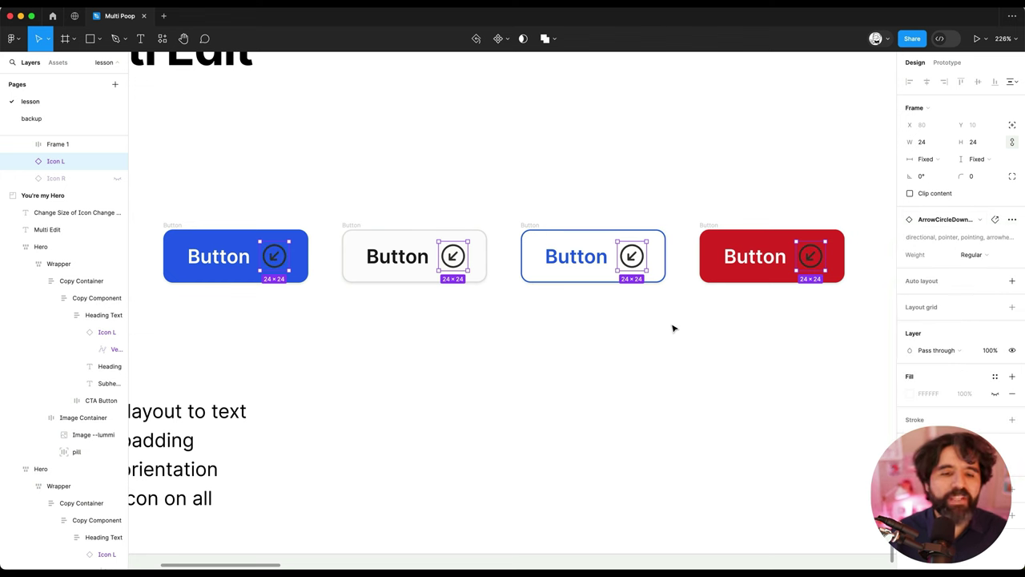
{"action": "scroll", "coordinate": [671, 325], "scroll_direction": "down", "scroll_amount": 5}
Rename the matching heading in all three heroes to 'editttt' in one multi-edit
{"action": "left_click", "coordinate": [636, 391]}
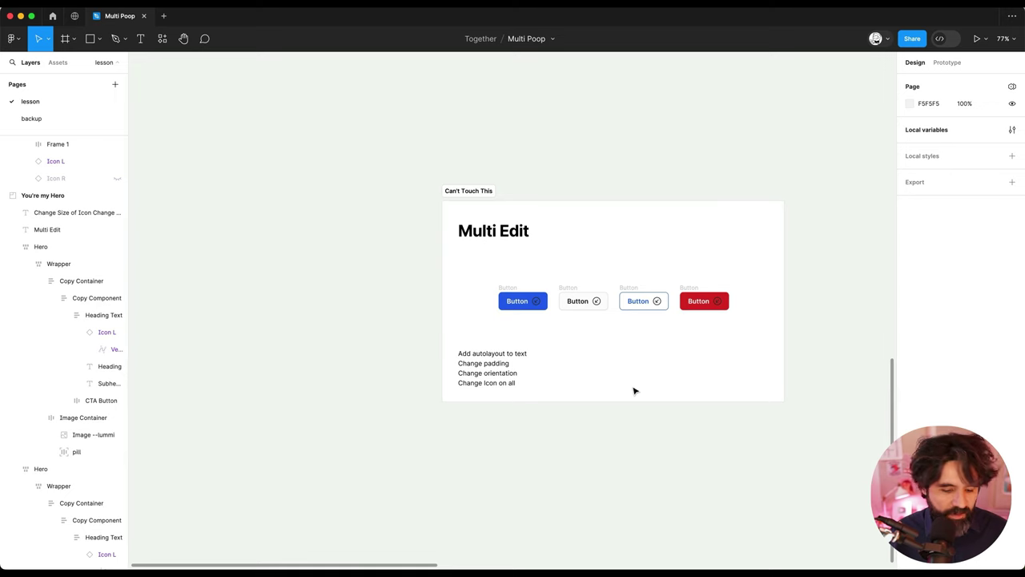
{"action": "key", "text": "shift+2"}
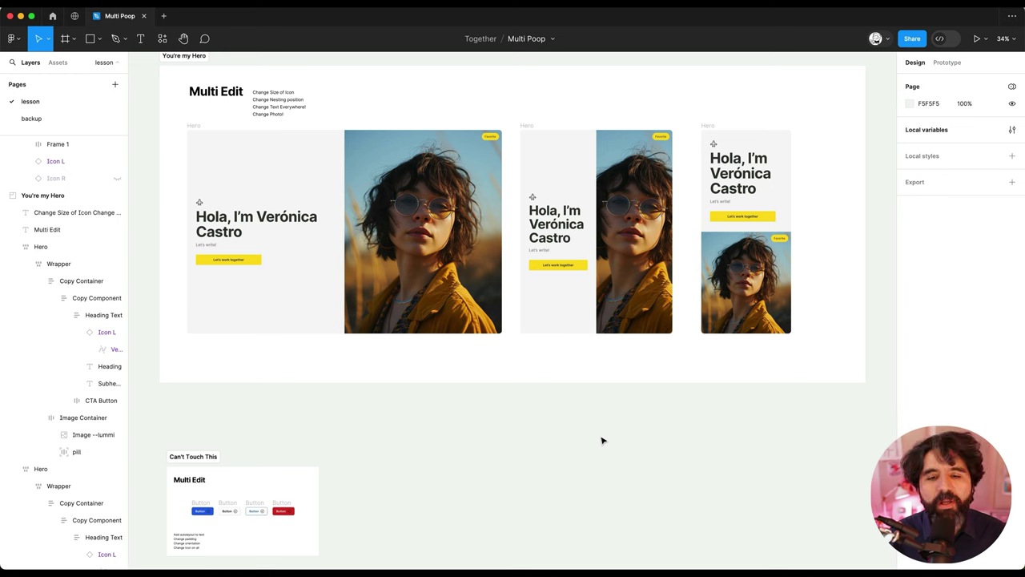
{"action": "left_click", "coordinate": [280, 240], "text": "super"}
{"action": "left_click", "coordinate": [497, 38]}
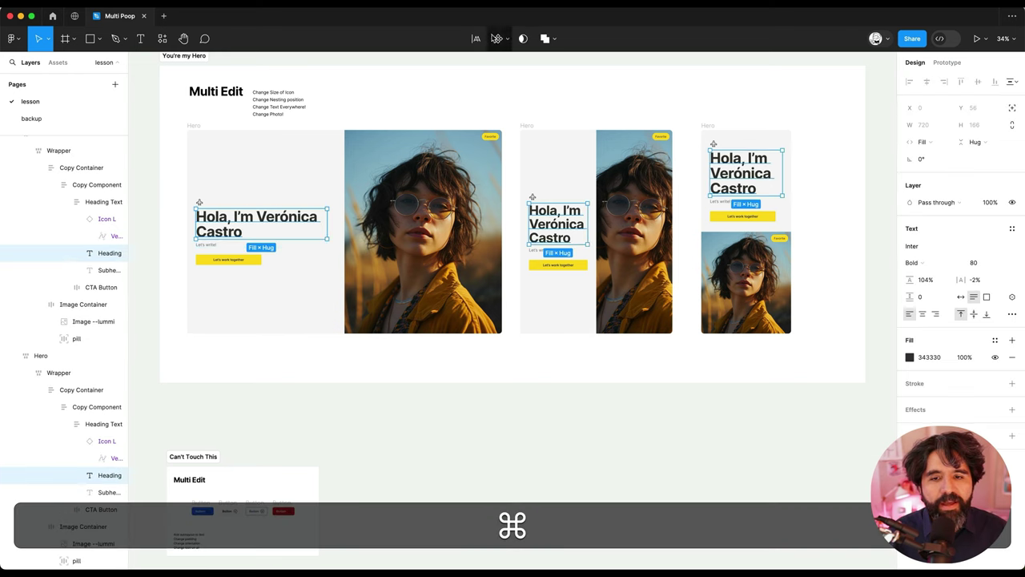
{"action": "key", "text": "Return"}
{"action": "type", "text": "editttt"}
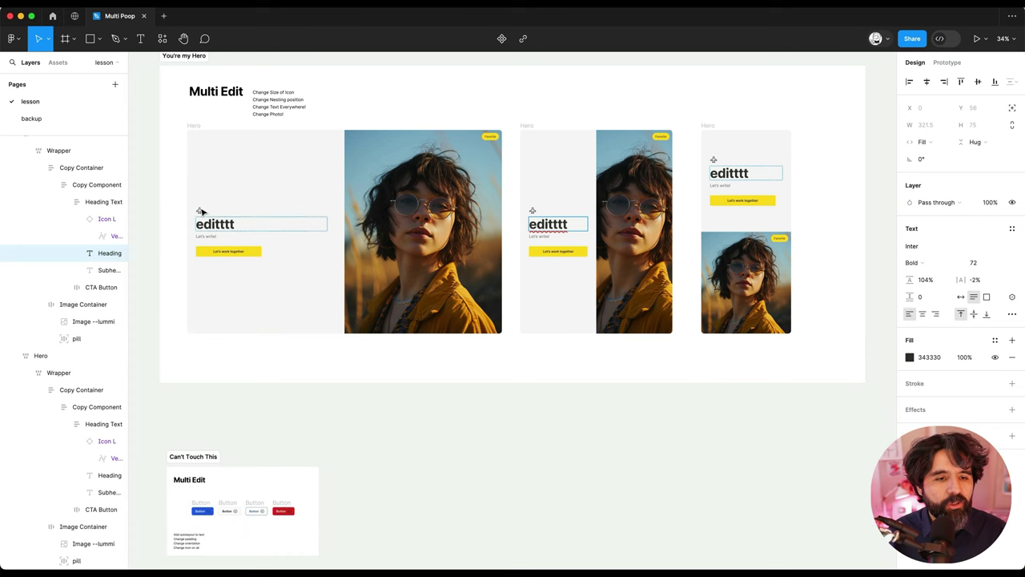
{"action": "key", "text": "Escape"}
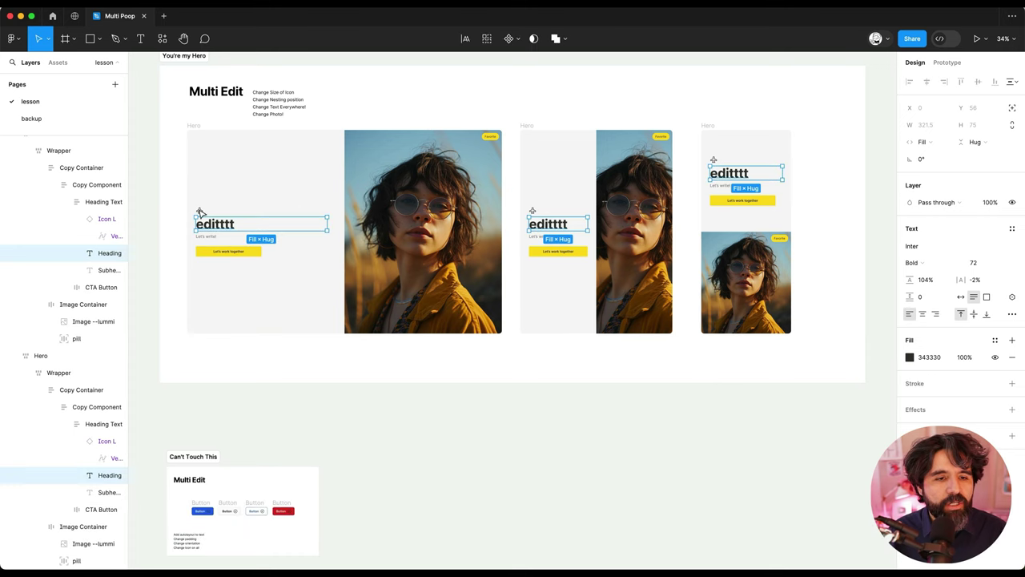
Move the three heroes' airplane icons below the subheading and enlarge them to 153×153
{"action": "scroll", "coordinate": [199, 209], "scroll_direction": "up", "scroll_amount": 2, "text": "ctrl"}
{"action": "left_click", "coordinate": [199, 210]}
{"action": "double_click", "coordinate": [197, 209]}
{"action": "double_click", "coordinate": [201, 211]}
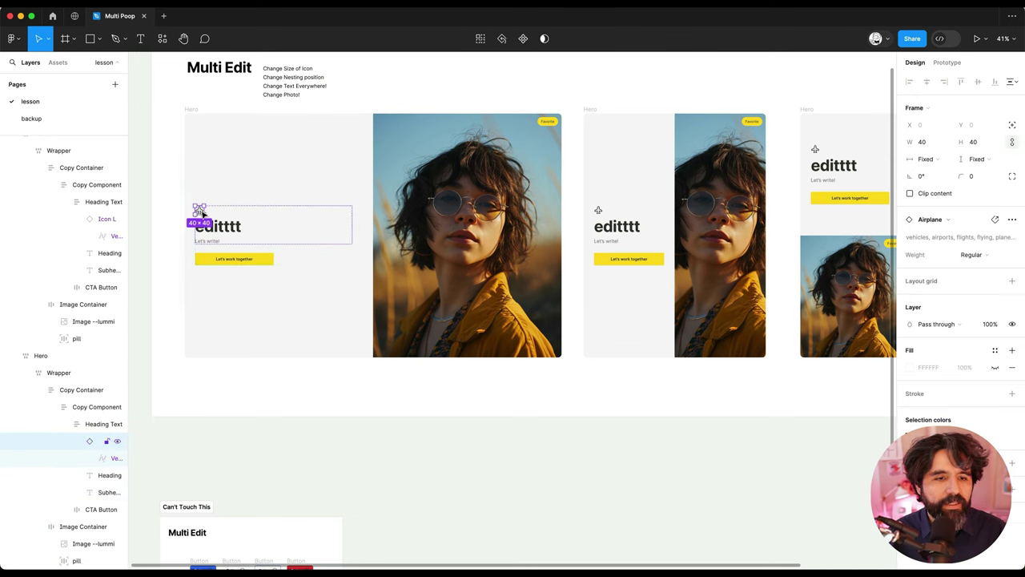
{"action": "left_click", "coordinate": [483, 42]}
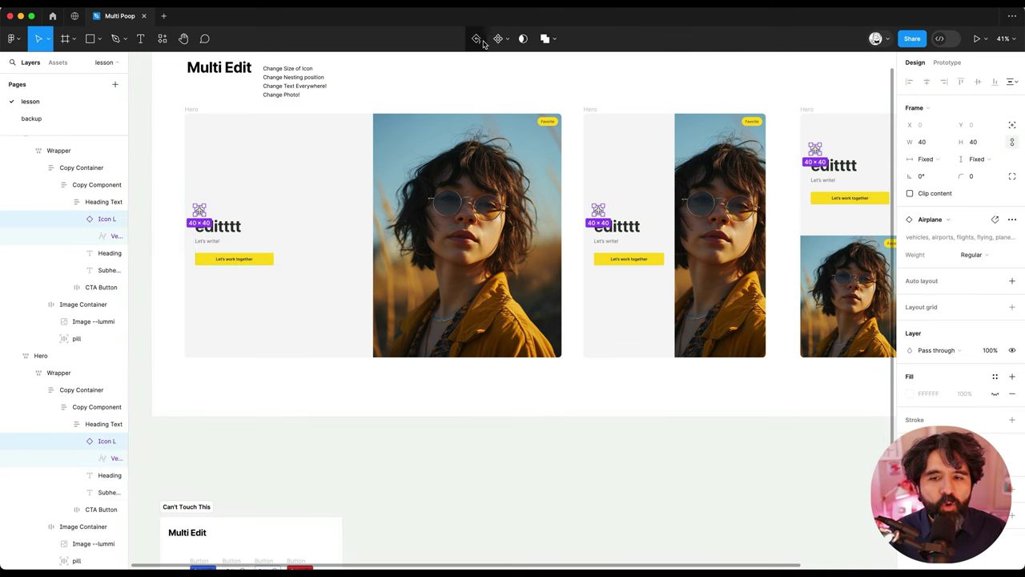
{"action": "scroll", "coordinate": [415, 286], "scroll_direction": "up", "scroll_amount": 2}
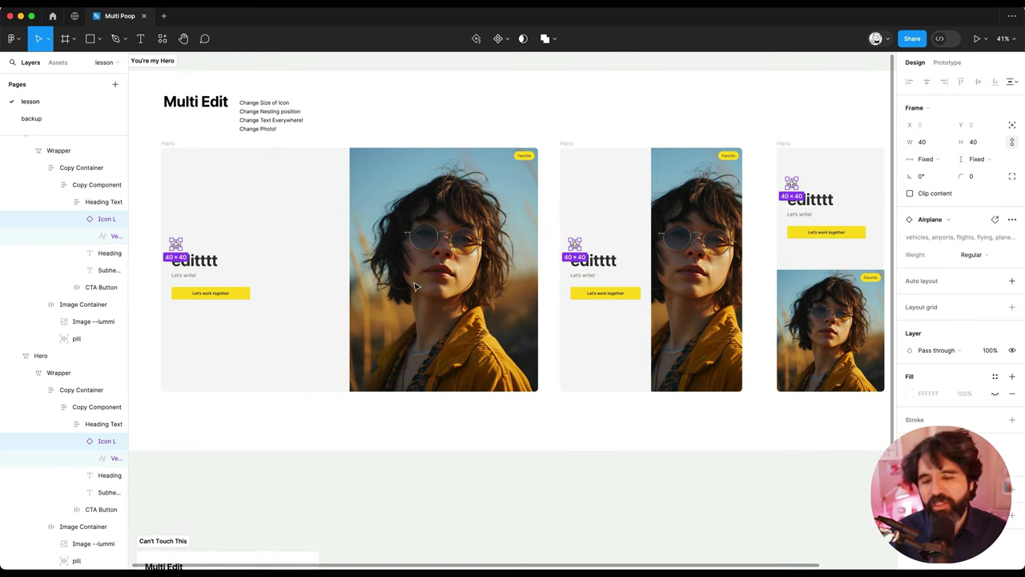
{"action": "key", "text": "Down"}
{"action": "key", "text": "Down"}
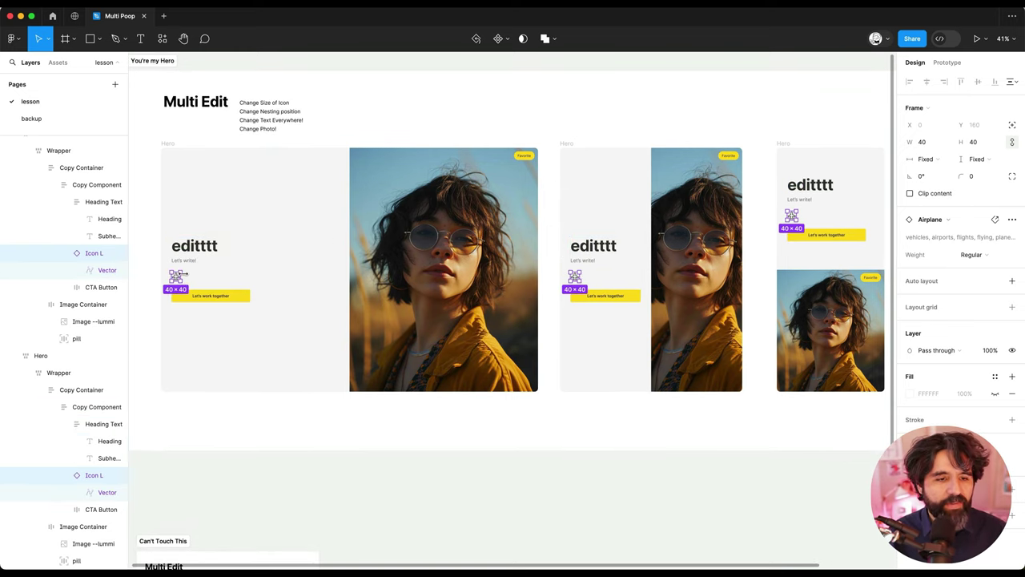
{"action": "left_click_drag", "start_coordinate": [184, 272], "coordinate": [205, 264]}
Reorder the arrow icon in all four buttons to sit before the label text
{"action": "scroll", "coordinate": [206, 267], "scroll_direction": "down", "scroll_amount": 5}
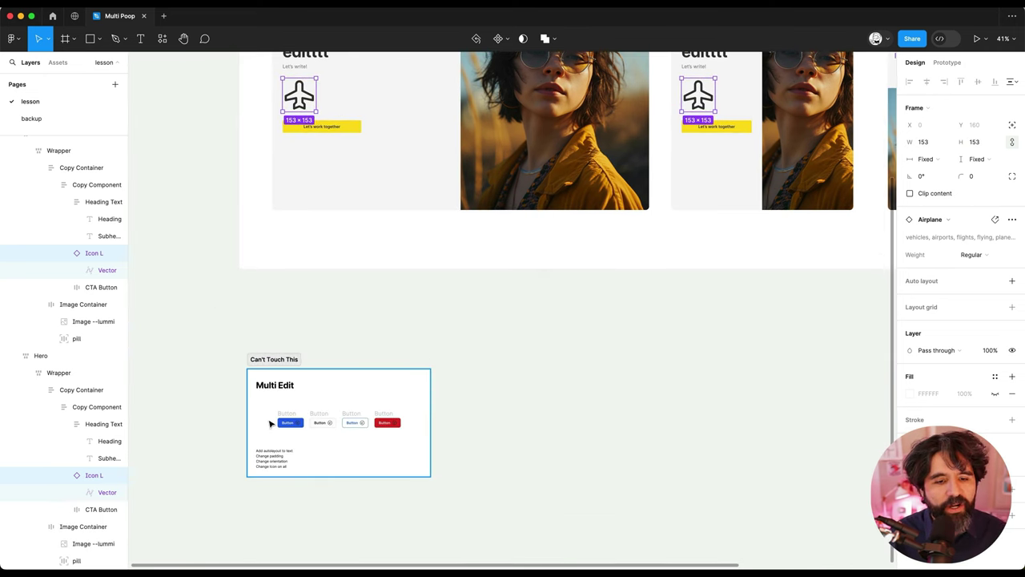
{"action": "scroll", "coordinate": [270, 421], "scroll_direction": "up", "scroll_amount": 5}
{"action": "left_click", "coordinate": [367, 433]}
{"action": "key", "text": "Return"}
{"action": "key", "text": "shift+Return"}
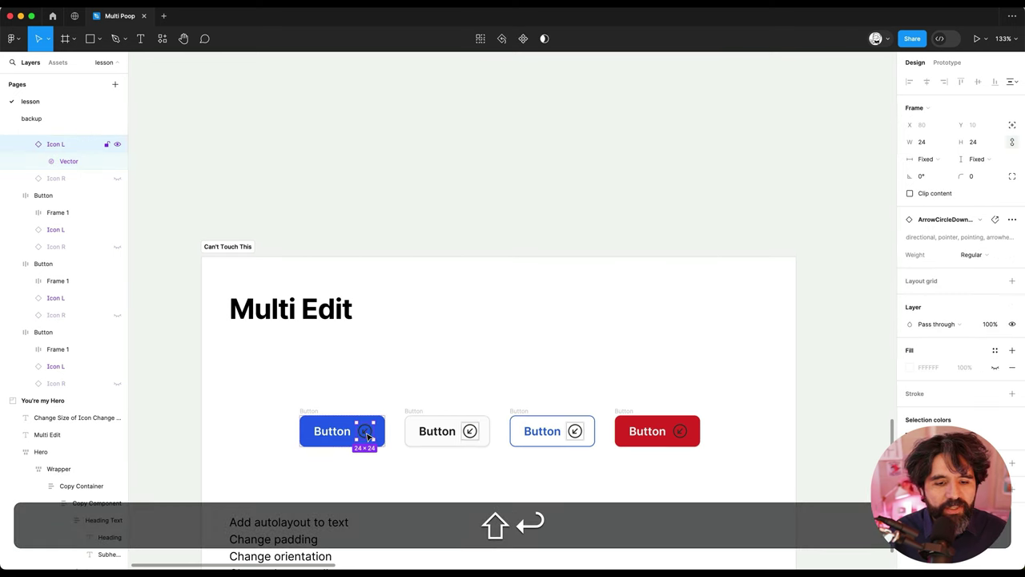
{"action": "left_click", "coordinate": [480, 39]}
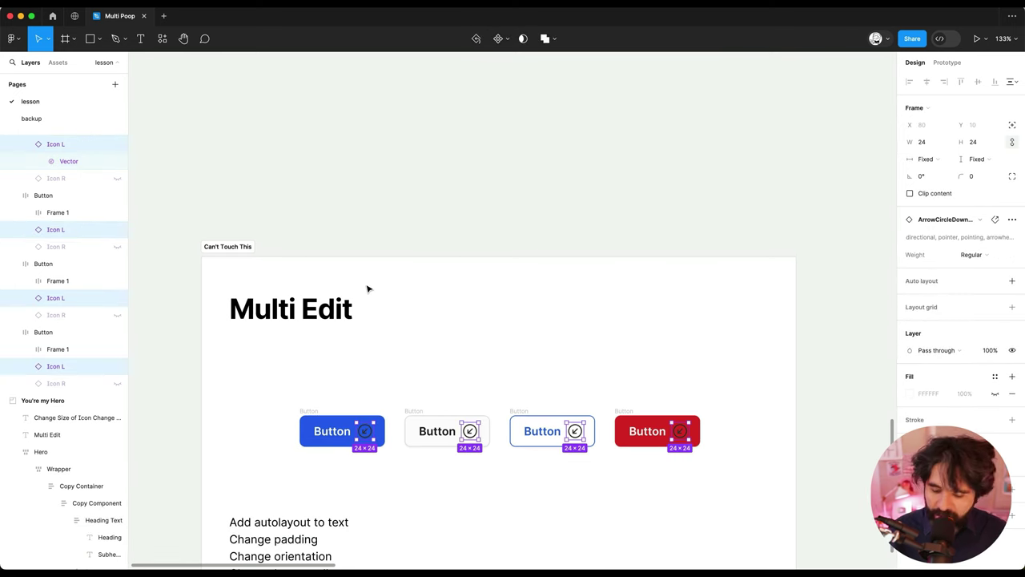
{"action": "key", "text": "alt+super+bracketleft"}
{"action": "key", "text": "alt+super+bracketright"}
{"action": "key", "text": "alt+super+bracketright"}
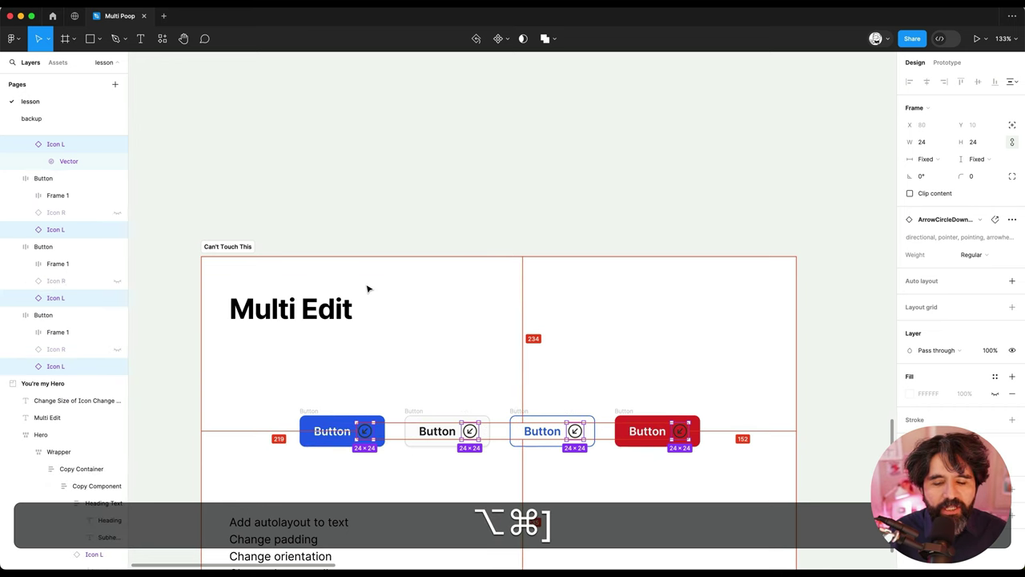
{"action": "key", "text": "alt+super+bracketleft"}
{"action": "scroll", "coordinate": [302, 447], "scroll_direction": "up", "scroll_amount": 5}
{"action": "key", "text": "alt+super+bracketright"}
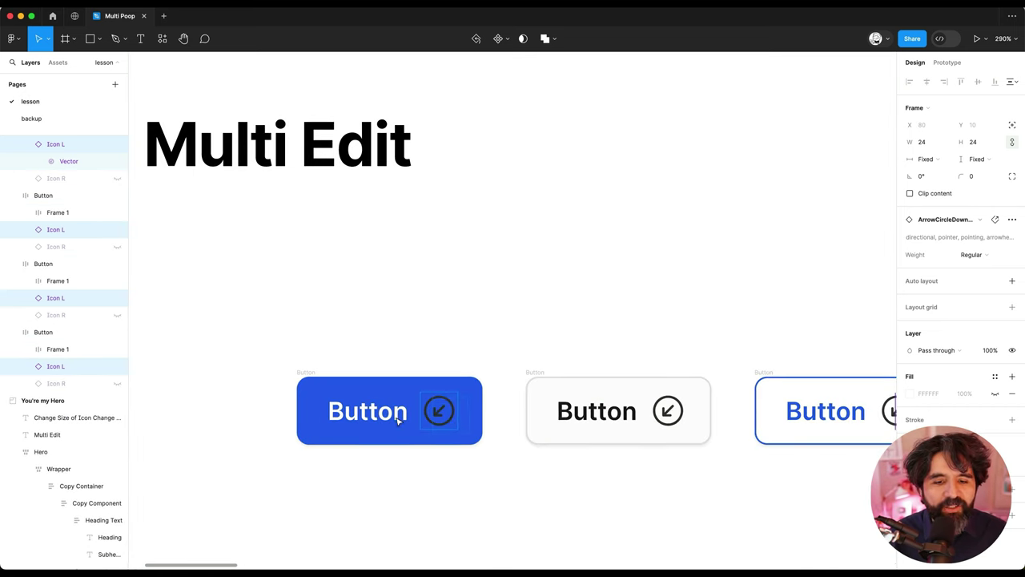
{"action": "key", "text": "alt+super+bracketleft"}
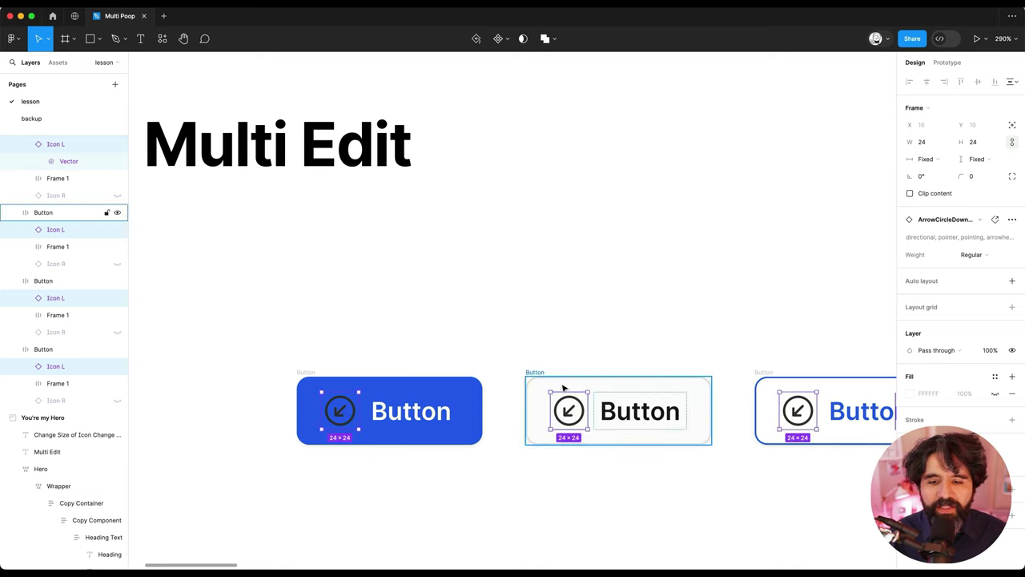
Enlarge all four button arrow icons to 30×30
{"action": "scroll", "coordinate": [561, 391], "scroll_direction": "down", "scroll_amount": 5}
{"action": "scroll", "coordinate": [478, 405], "scroll_direction": "up", "scroll_amount": 3}
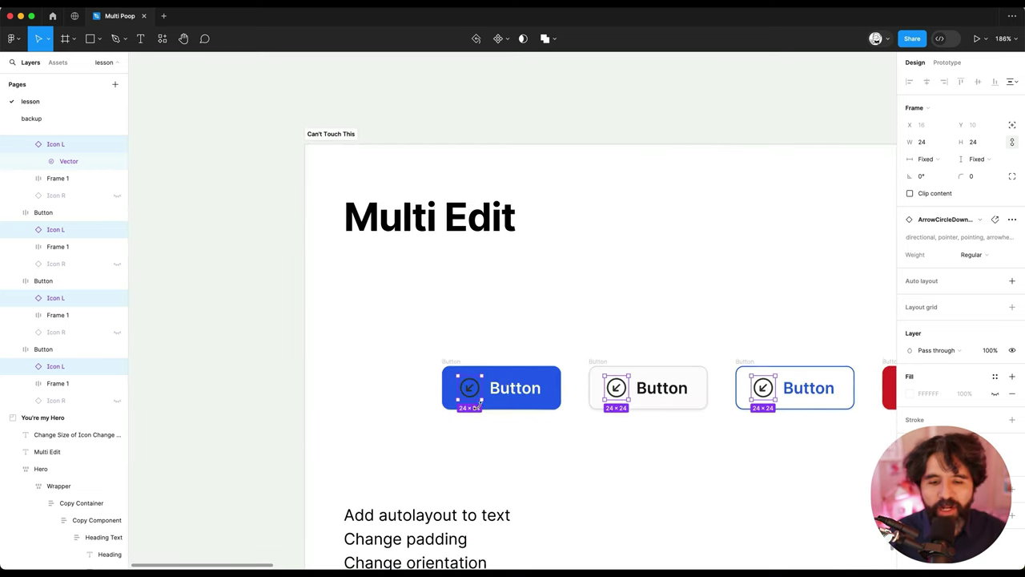
{"action": "scroll", "coordinate": [509, 387], "scroll_direction": "right", "scroll_amount": 4}
{"action": "mouse_move", "coordinate": [352, 360]}
{"action": "left_mouse_down"}
{"action": "mouse_move", "coordinate": [370, 352]}
{"action": "mouse_move", "coordinate": [352, 366]}
{"action": "left_mouse_up"}
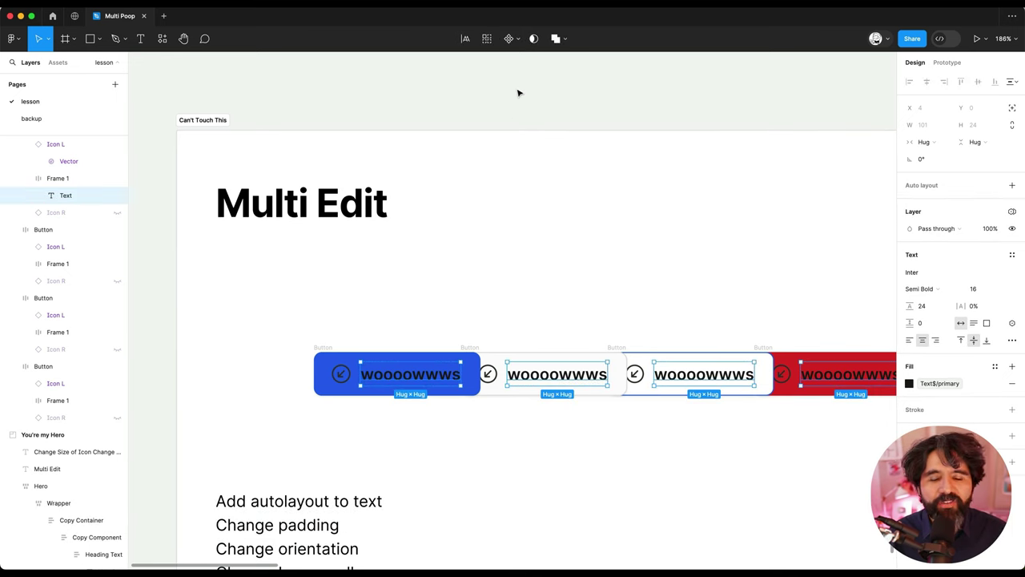
{"action": "left_click", "coordinate": [518, 94]}
{"action": "key", "text": "shift+2"}
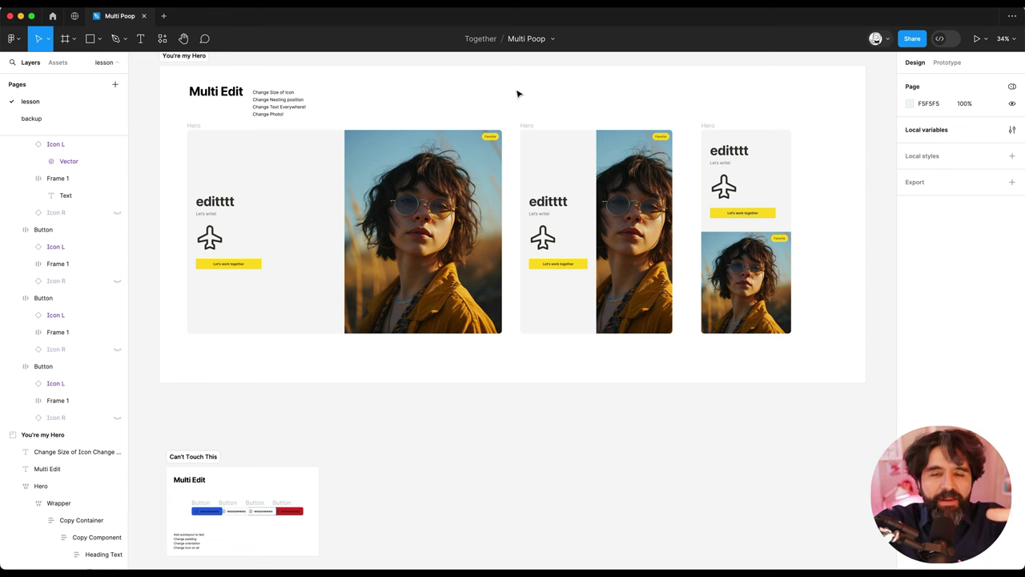
Switch to Chrome's together.art/gorgeous course page and scroll down through its sections
{"action": "left_click", "coordinate": [173, 538]}
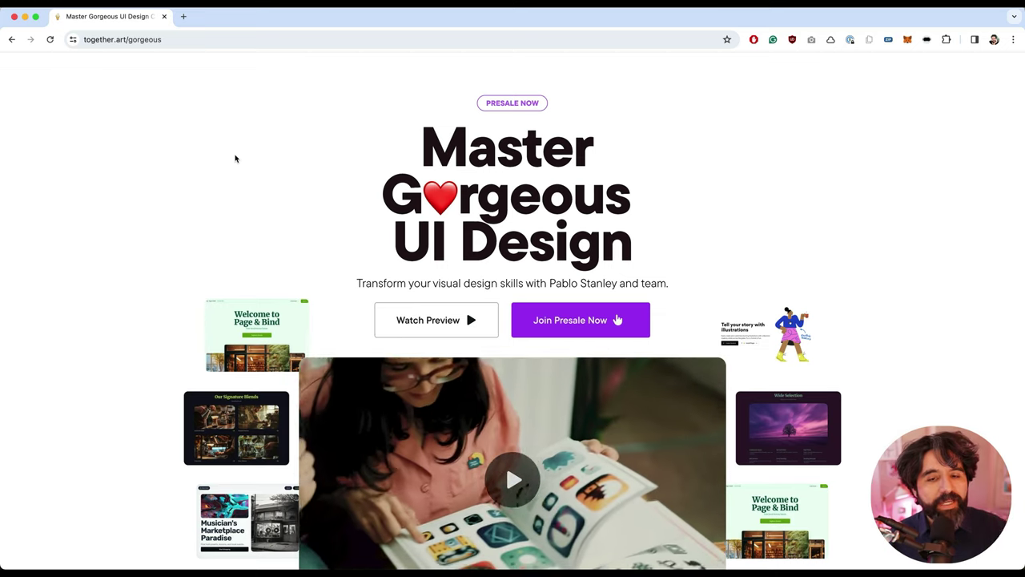
{"action": "scroll", "coordinate": [235, 158], "scroll_direction": "down", "scroll_amount": 4}
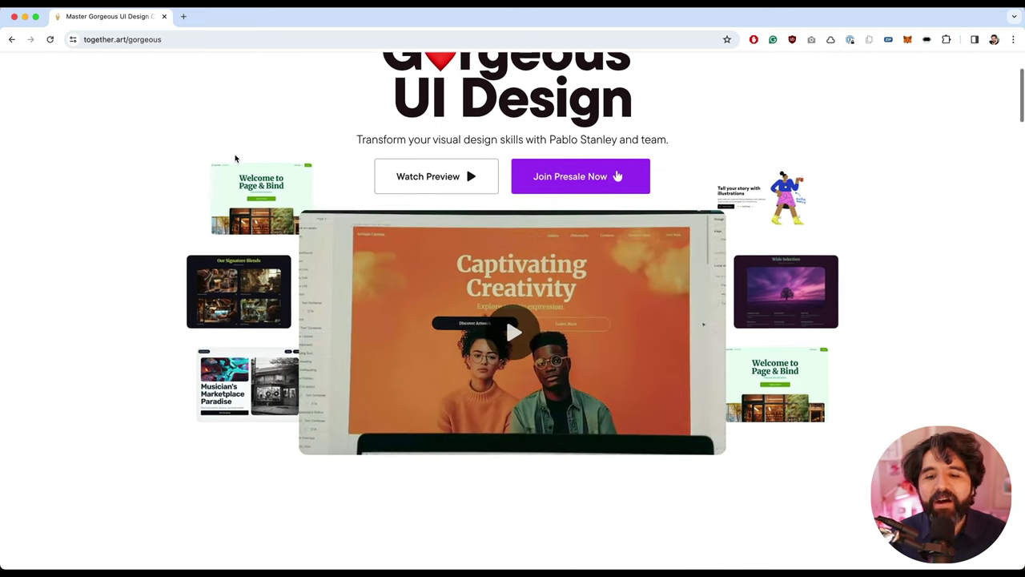
{"action": "scroll", "coordinate": [318, 288], "scroll_direction": "up", "scroll_amount": 3}
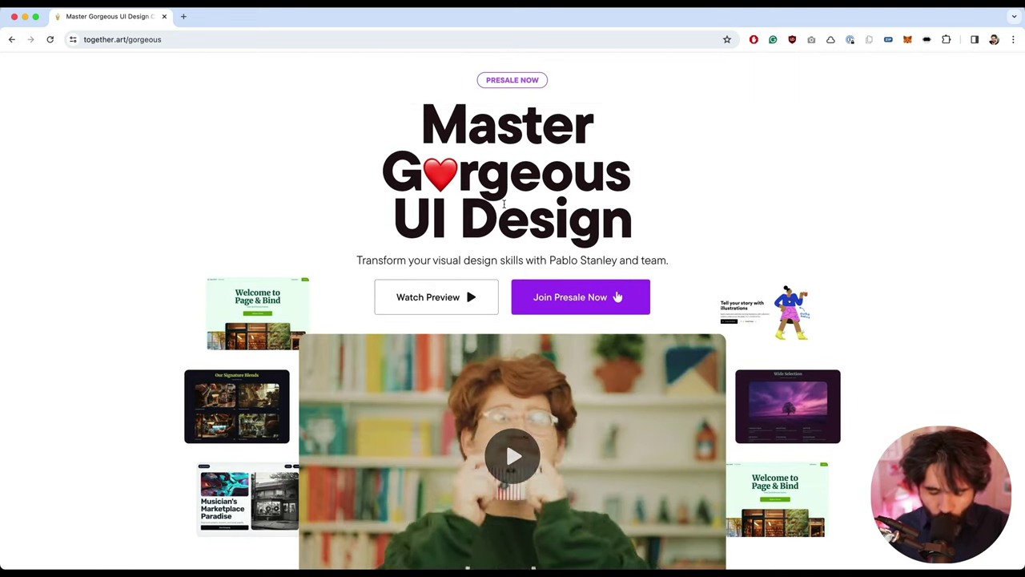
{"action": "scroll", "coordinate": [503, 203], "scroll_direction": "down", "scroll_amount": 1}
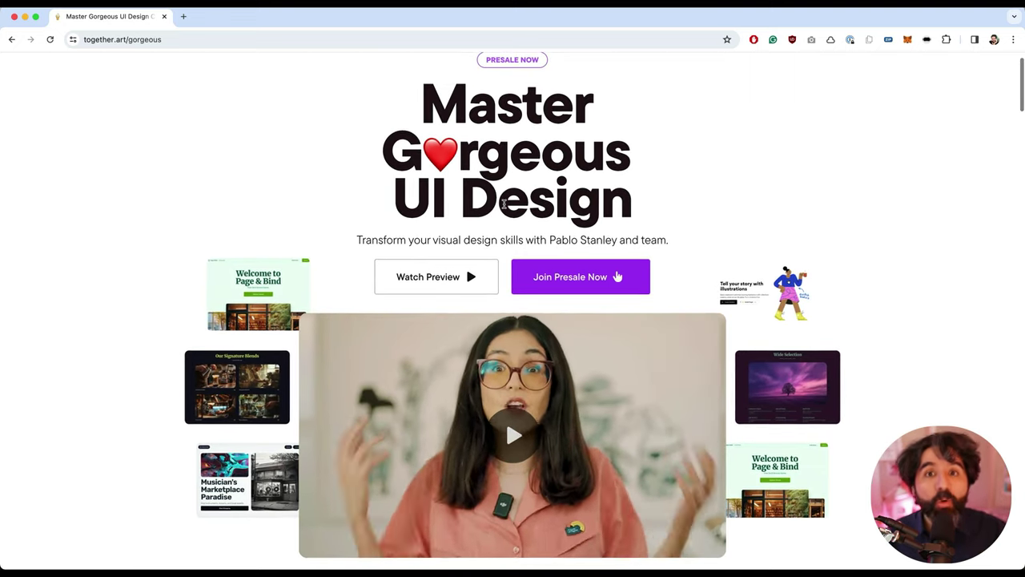
{"action": "scroll", "coordinate": [504, 204], "scroll_direction": "down", "scroll_amount": 10}
{"action": "scroll", "coordinate": [504, 207], "scroll_direction": "down", "scroll_amount": 4}
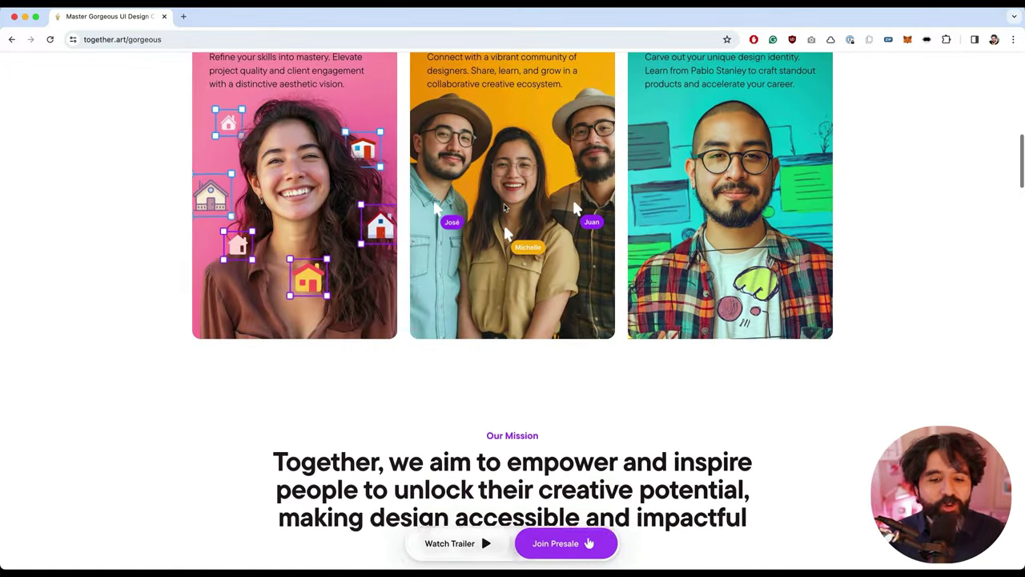
{"action": "scroll", "coordinate": [504, 208], "scroll_direction": "down", "scroll_amount": 15}
{"action": "scroll", "coordinate": [504, 207], "scroll_direction": "down", "scroll_amount": 7}
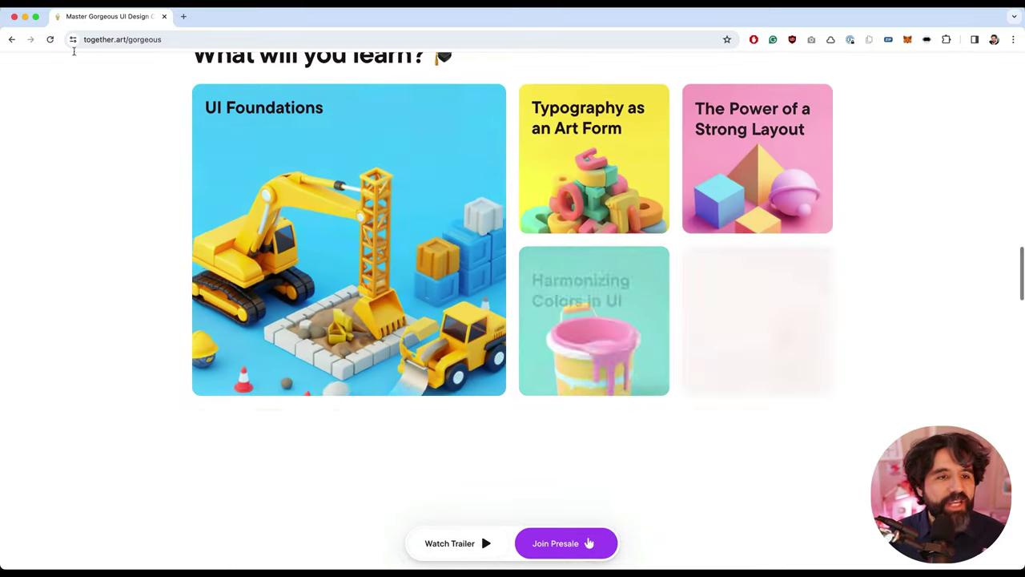
Continue down to the Join the Presale pricing, then scroll back up
{"action": "left_click", "coordinate": [118, 40]}
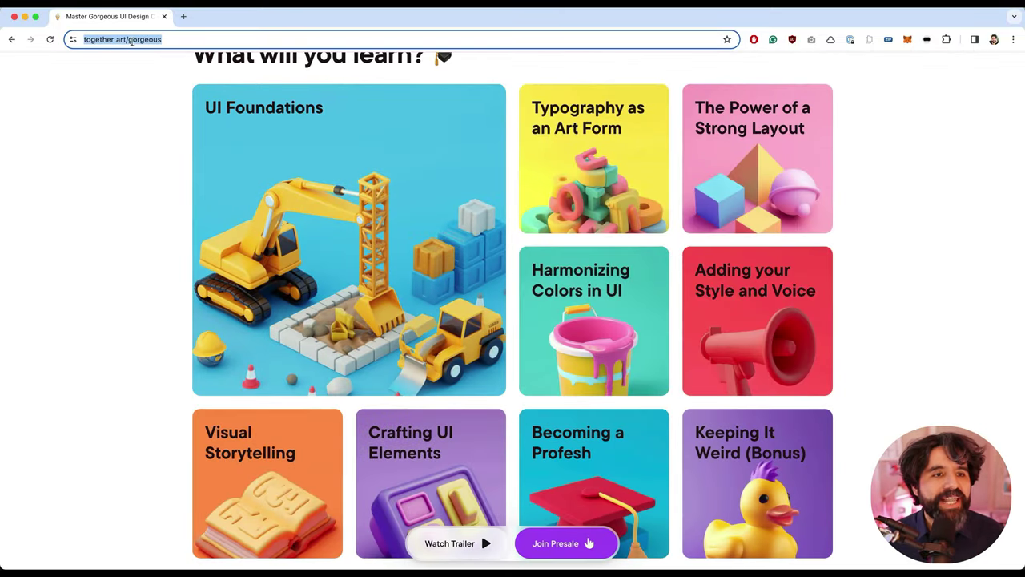
{"action": "left_click", "coordinate": [69, 197]}
{"action": "scroll", "coordinate": [68, 198], "scroll_direction": "down", "scroll_amount": 8}
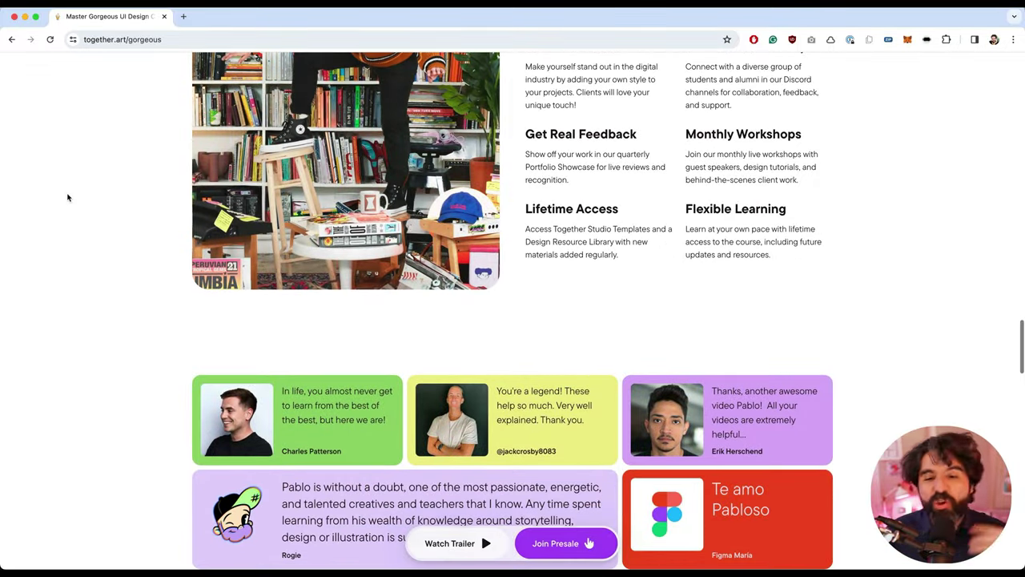
{"action": "scroll", "coordinate": [68, 198], "scroll_direction": "down", "scroll_amount": 10}
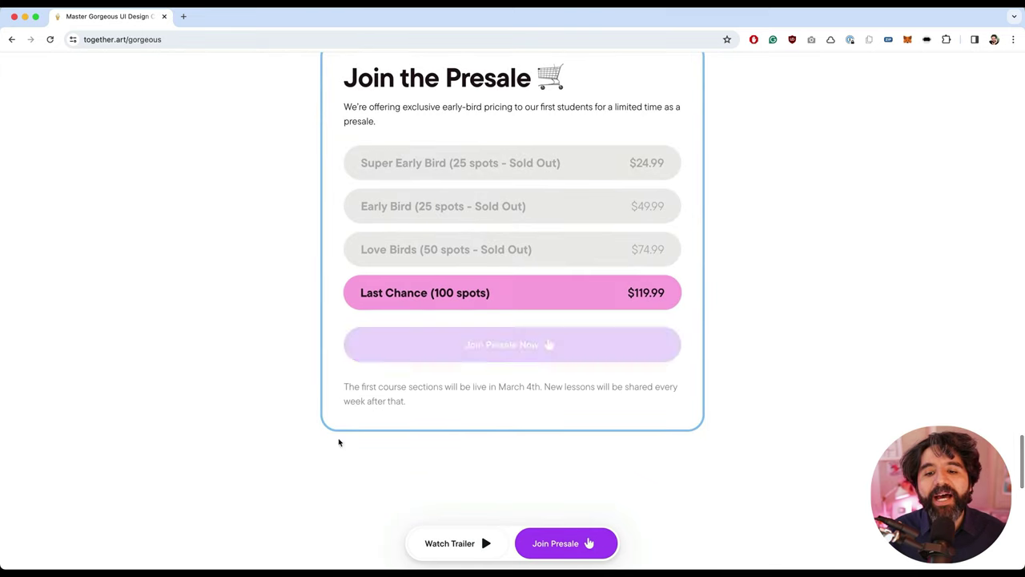
{"action": "scroll", "coordinate": [261, 355], "scroll_direction": "up", "scroll_amount": 20}
{"action": "scroll", "coordinate": [261, 354], "scroll_direction": "up", "scroll_amount": 5}
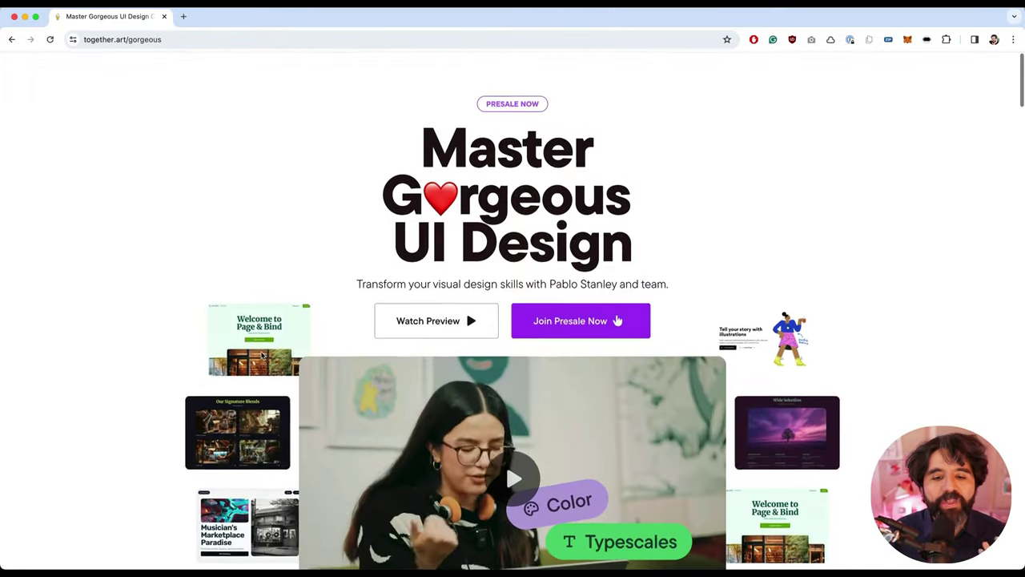